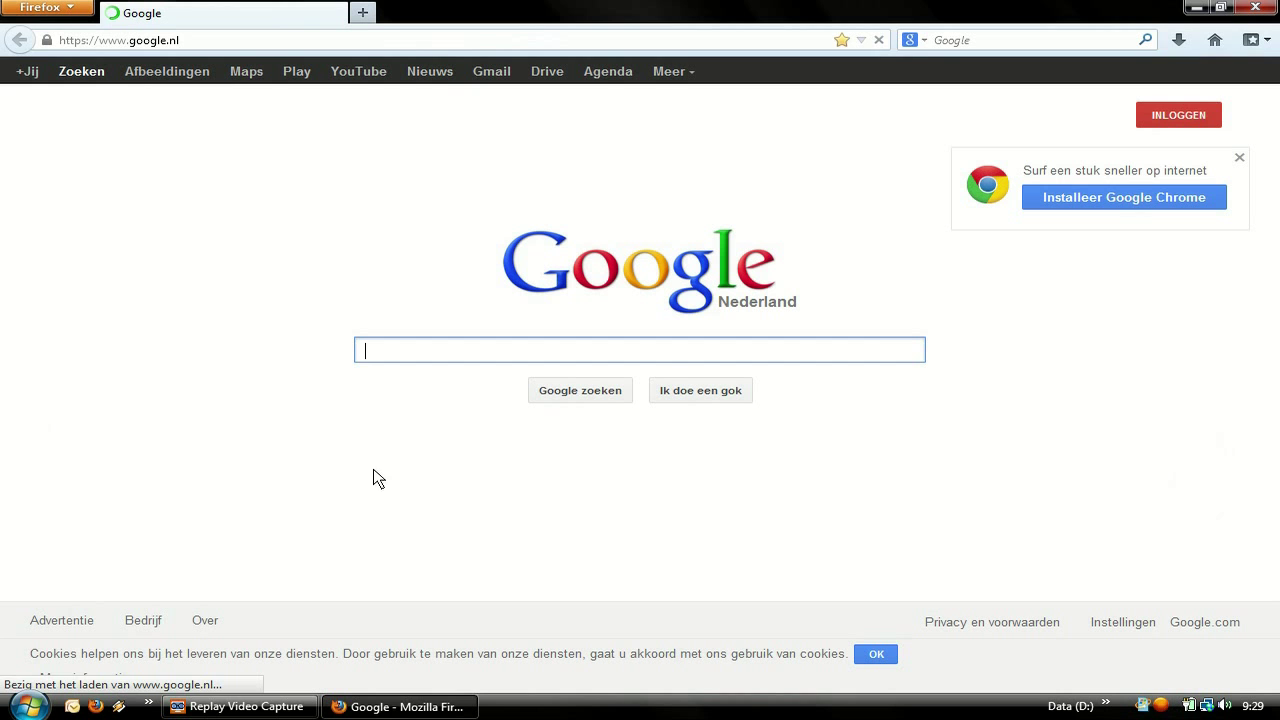
Search Google for emuparadise.me, open the site and enter 'crisis core psp' in its search box.
text(e)
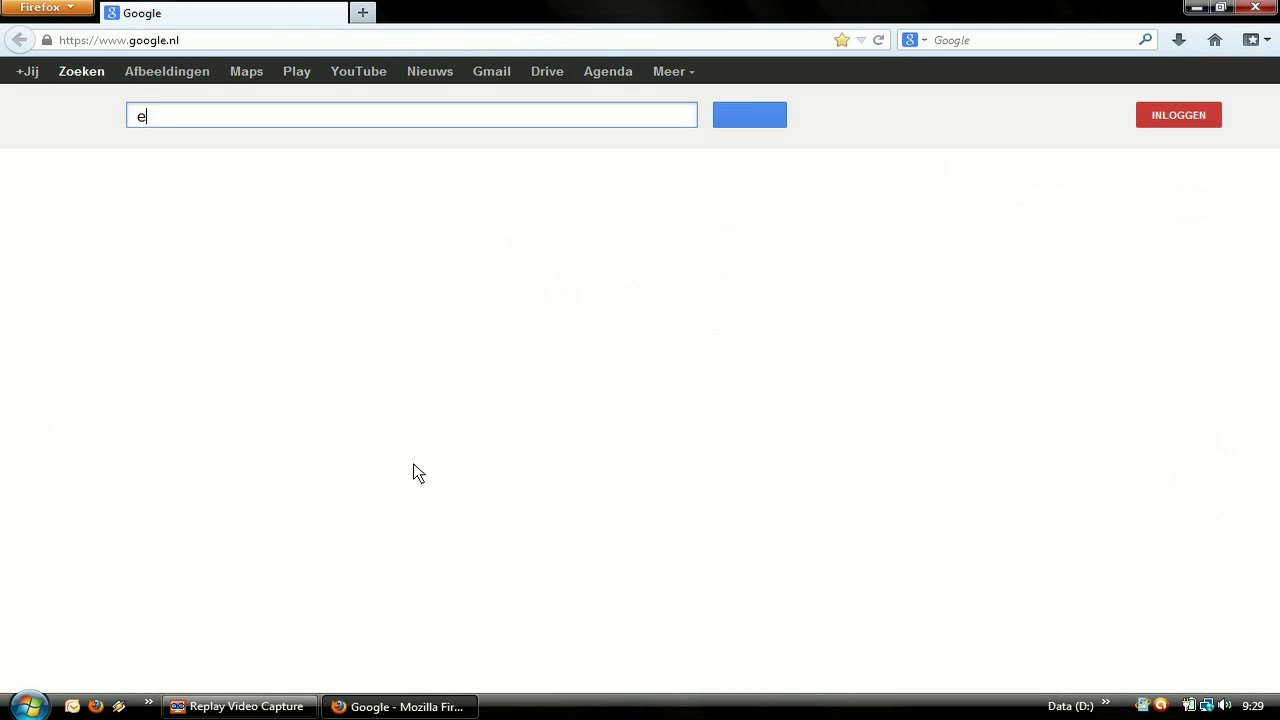
text(muparad)
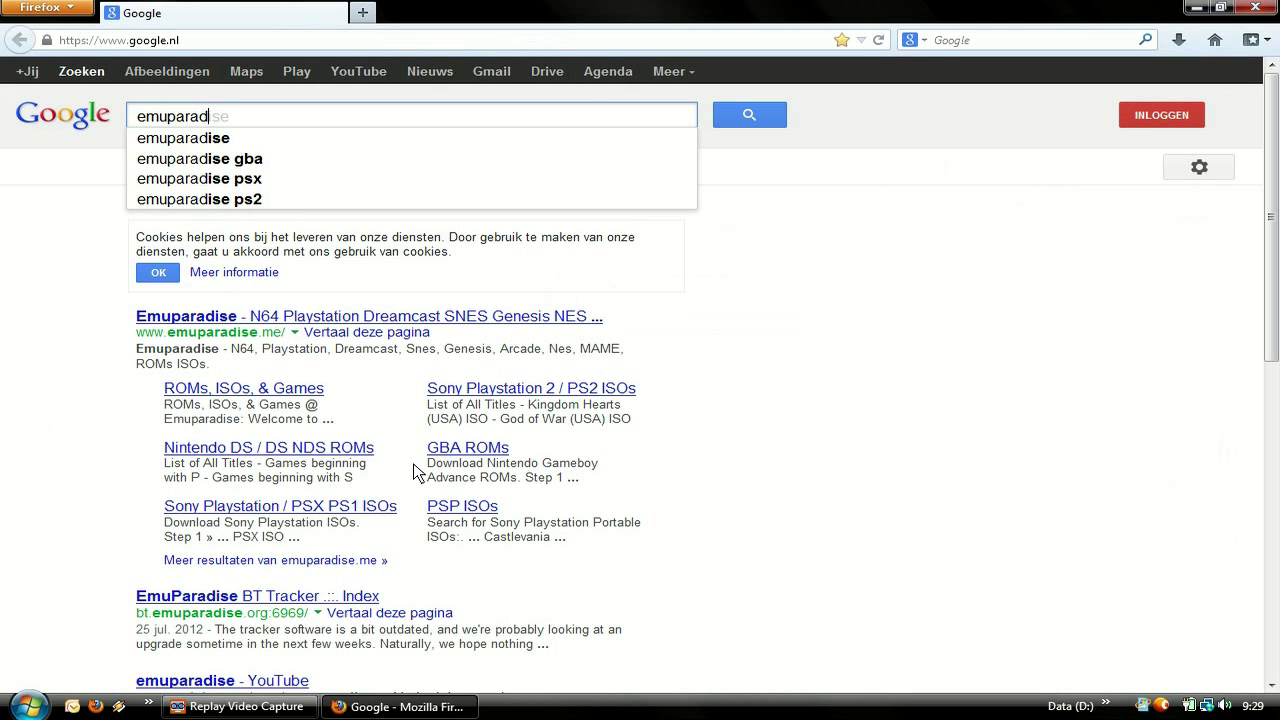
text(ise.me)
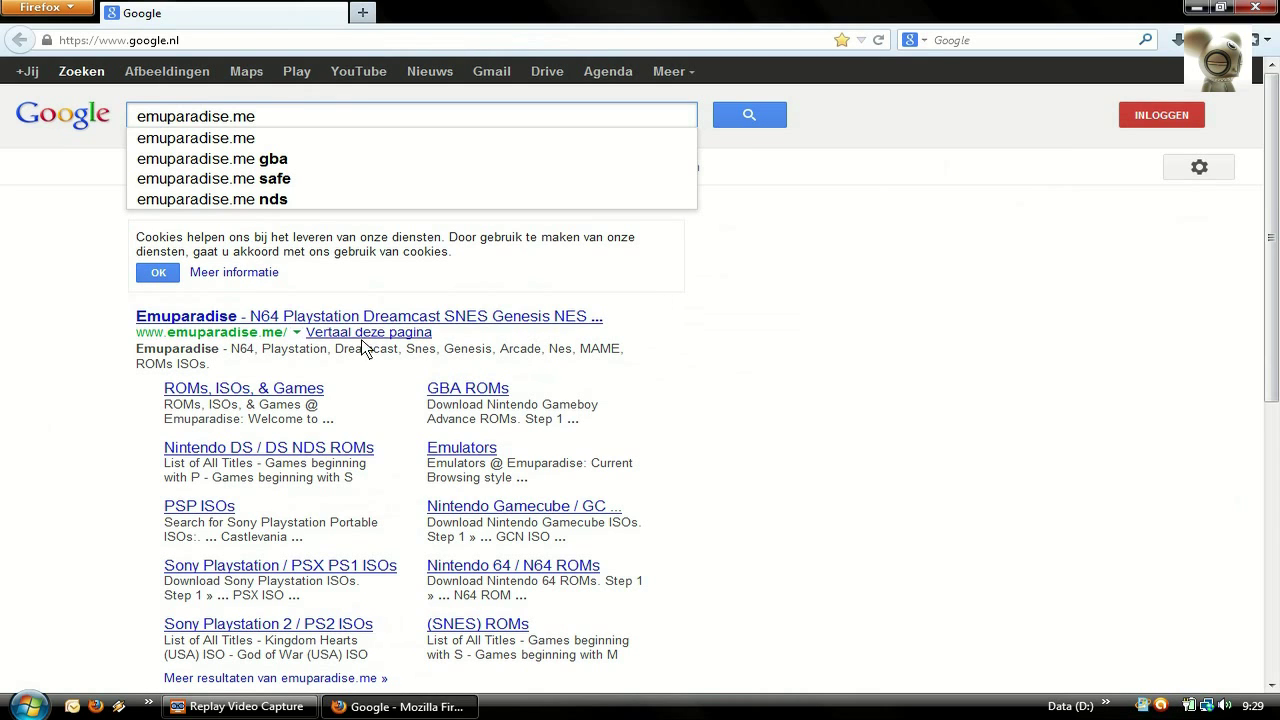
click(271, 318)
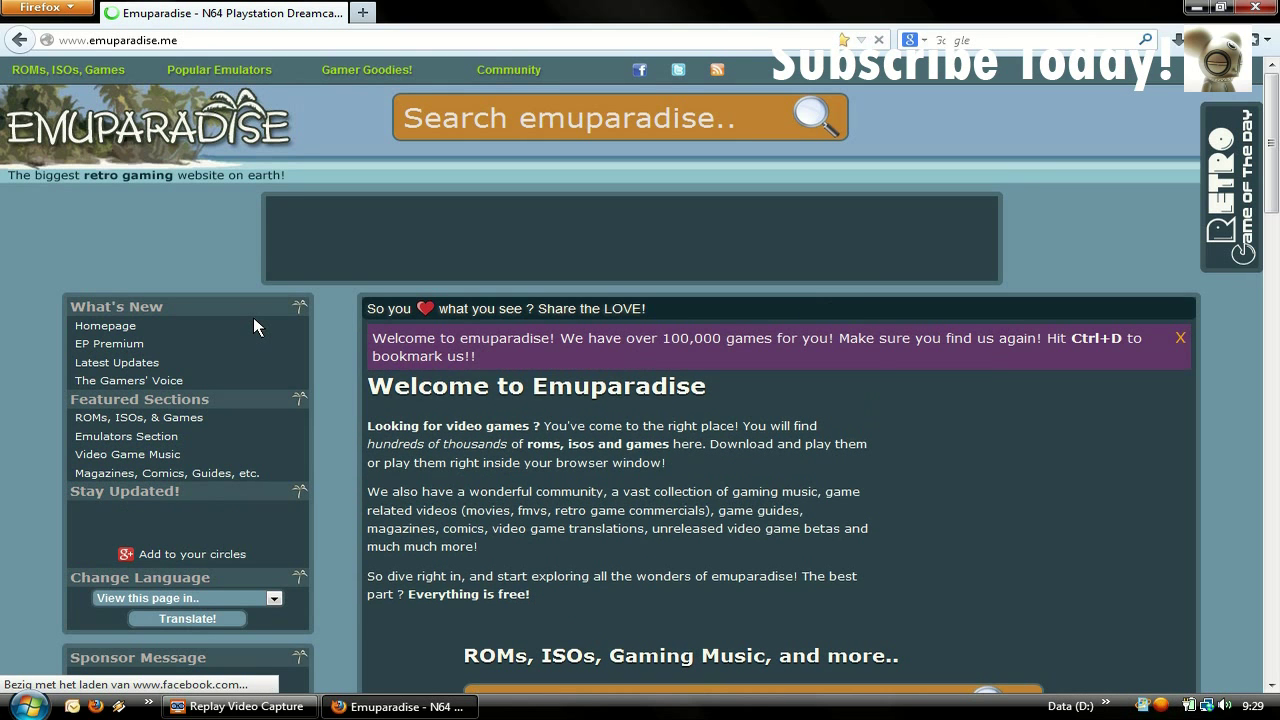
click(500, 126)
text(c)
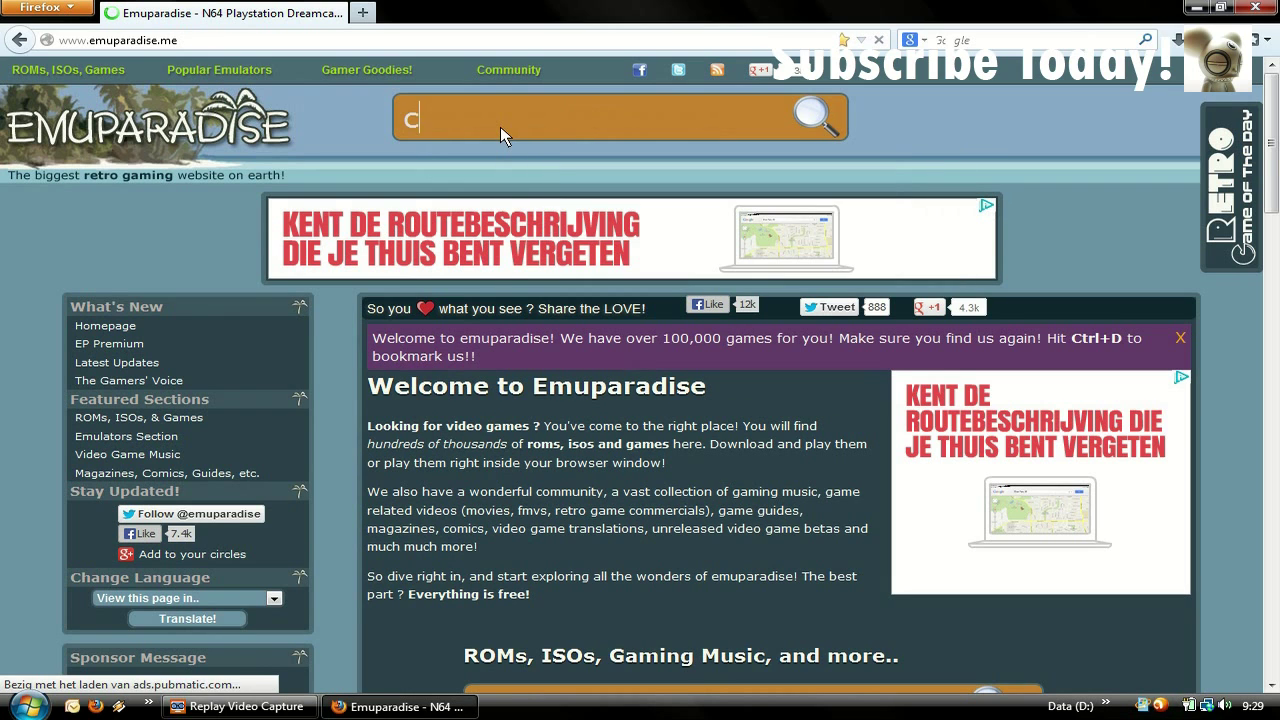
text(risis )
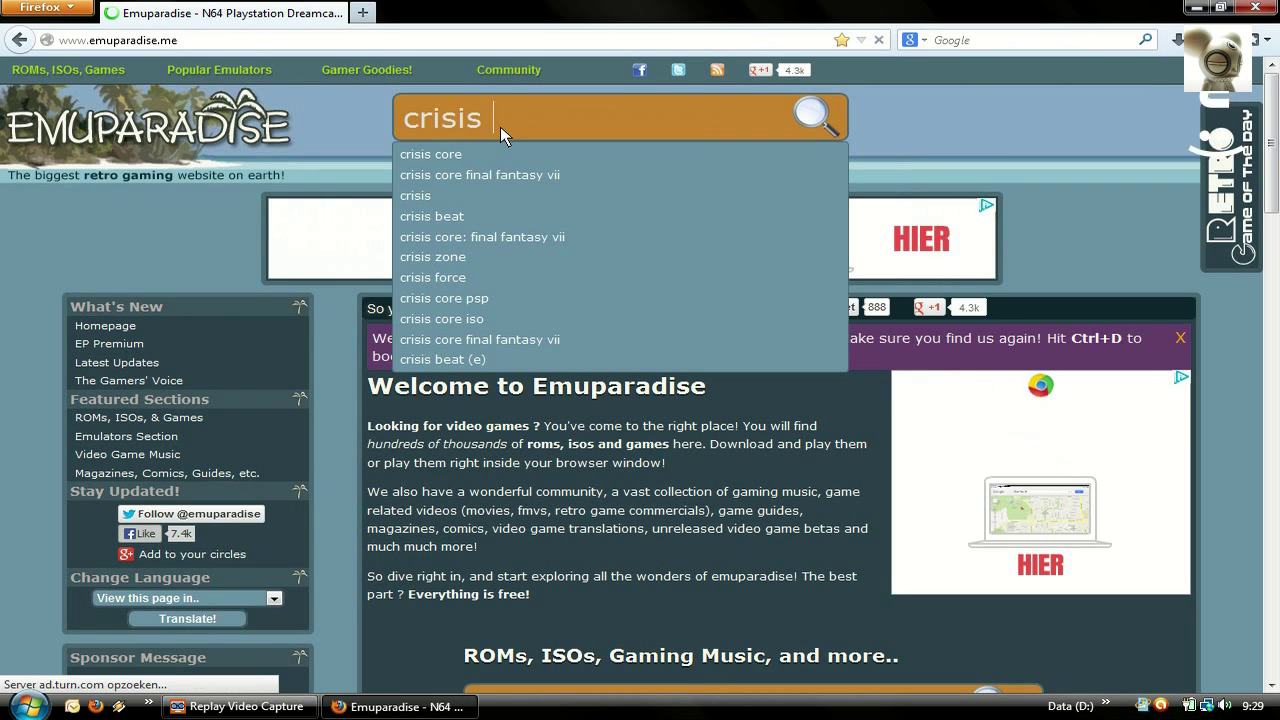
text(core psp)
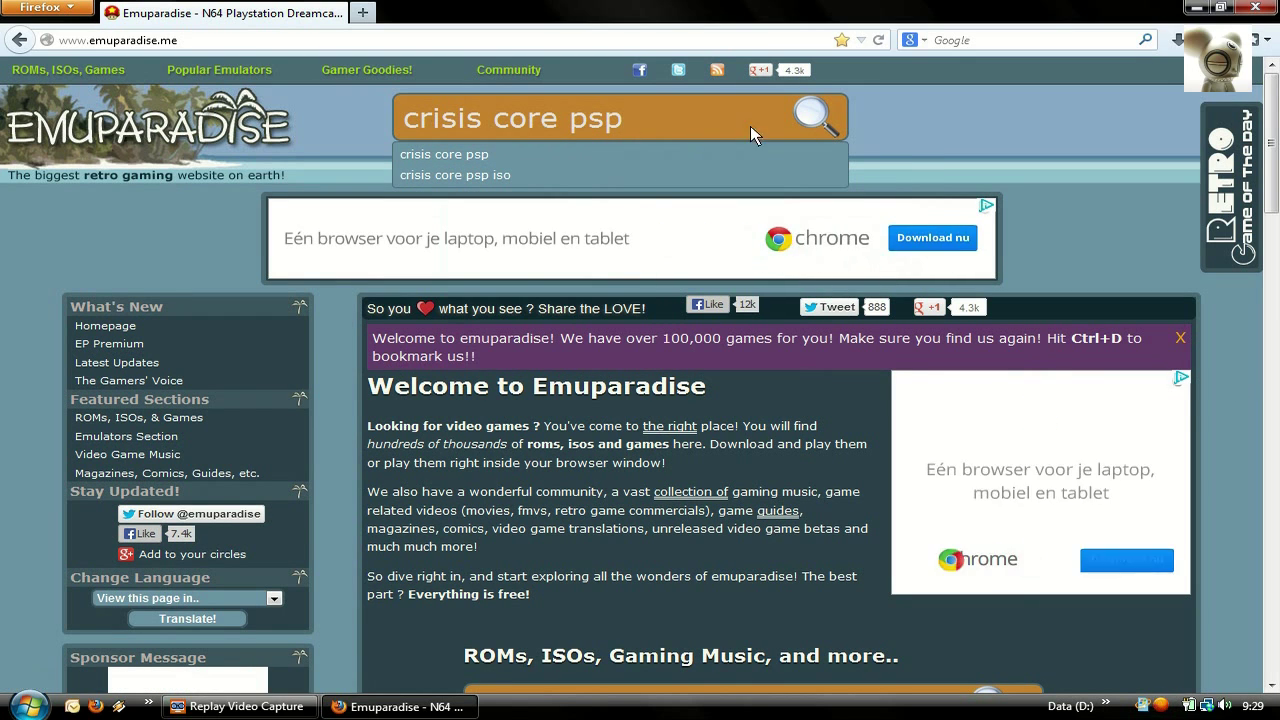
Run the site search, open the Crisis Core - Final Fantasy VII (USA) ISO page and reach its 1012M download link.
click(815, 120)
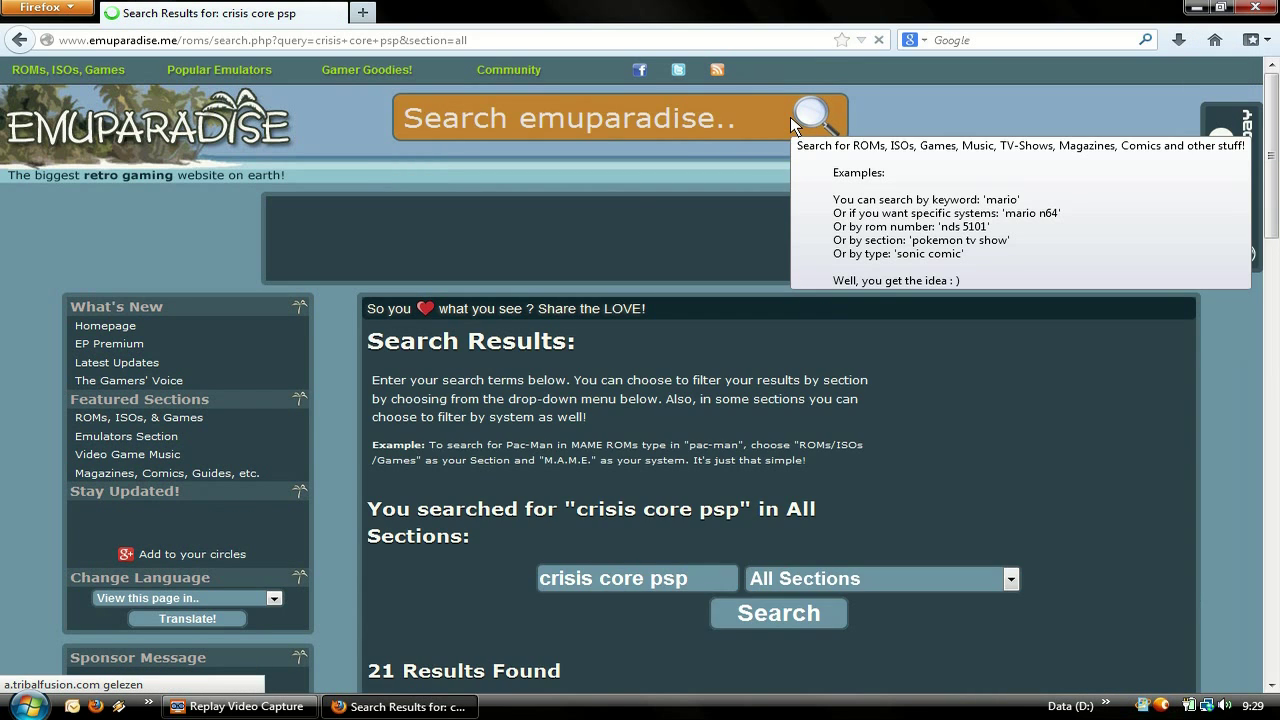
scroll(1273, 297, down, 5)
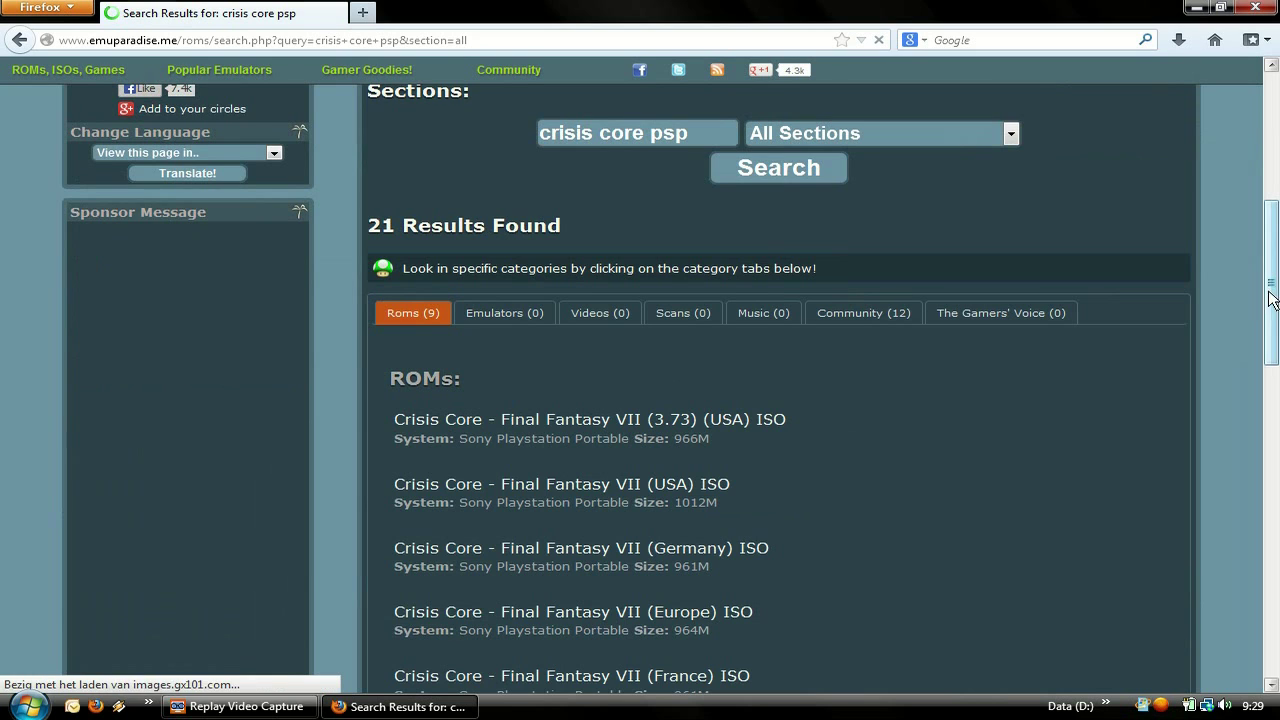
drag(1273, 297, 1273, 371)
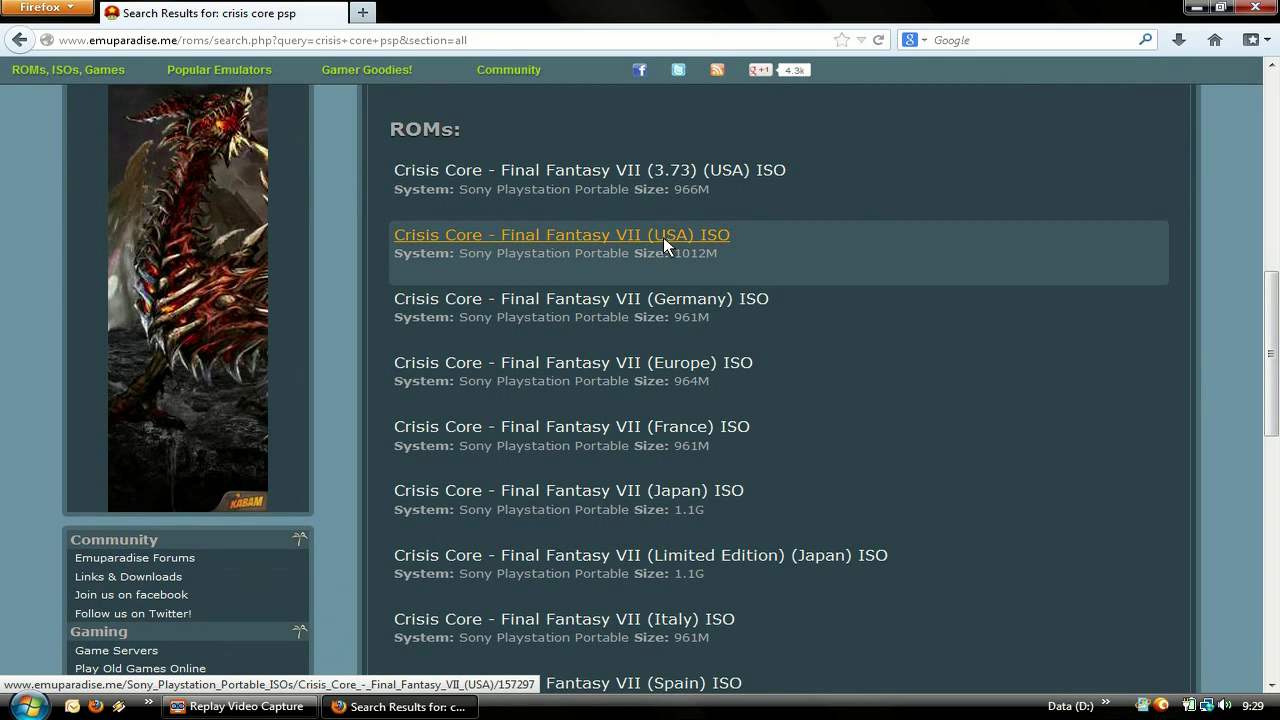
click(663, 243)
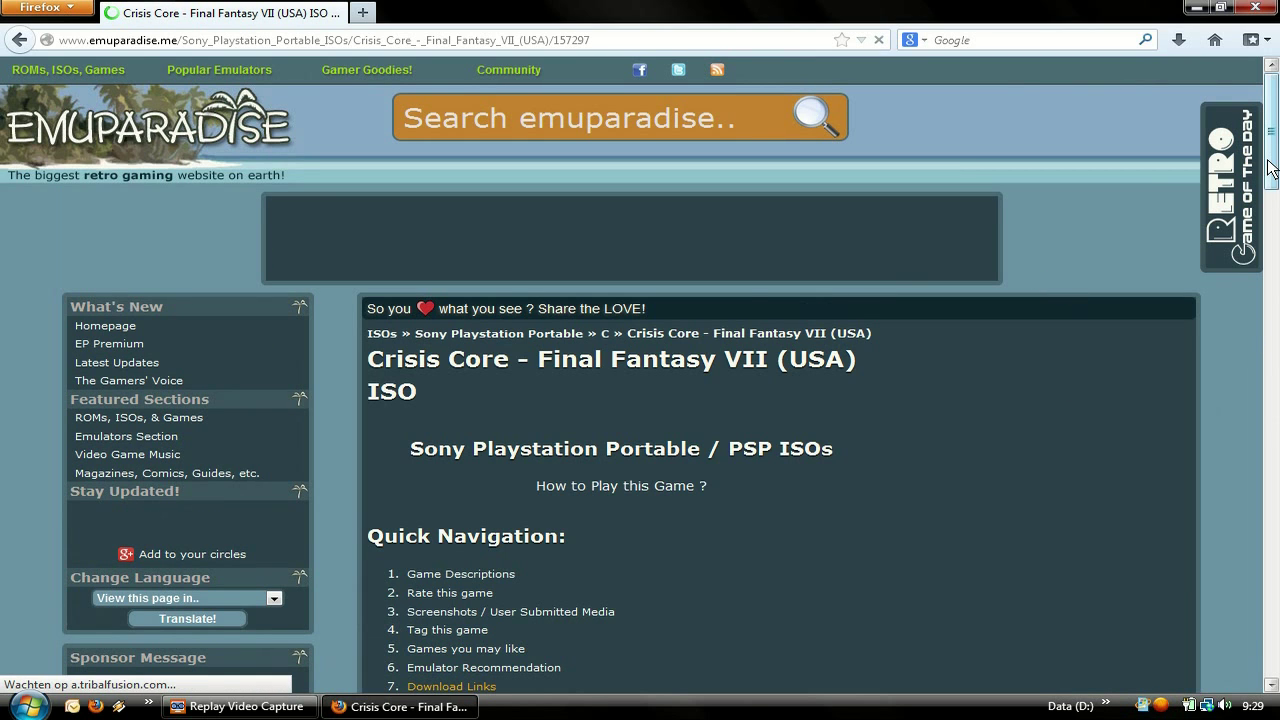
drag(1272, 158, 1277, 462)
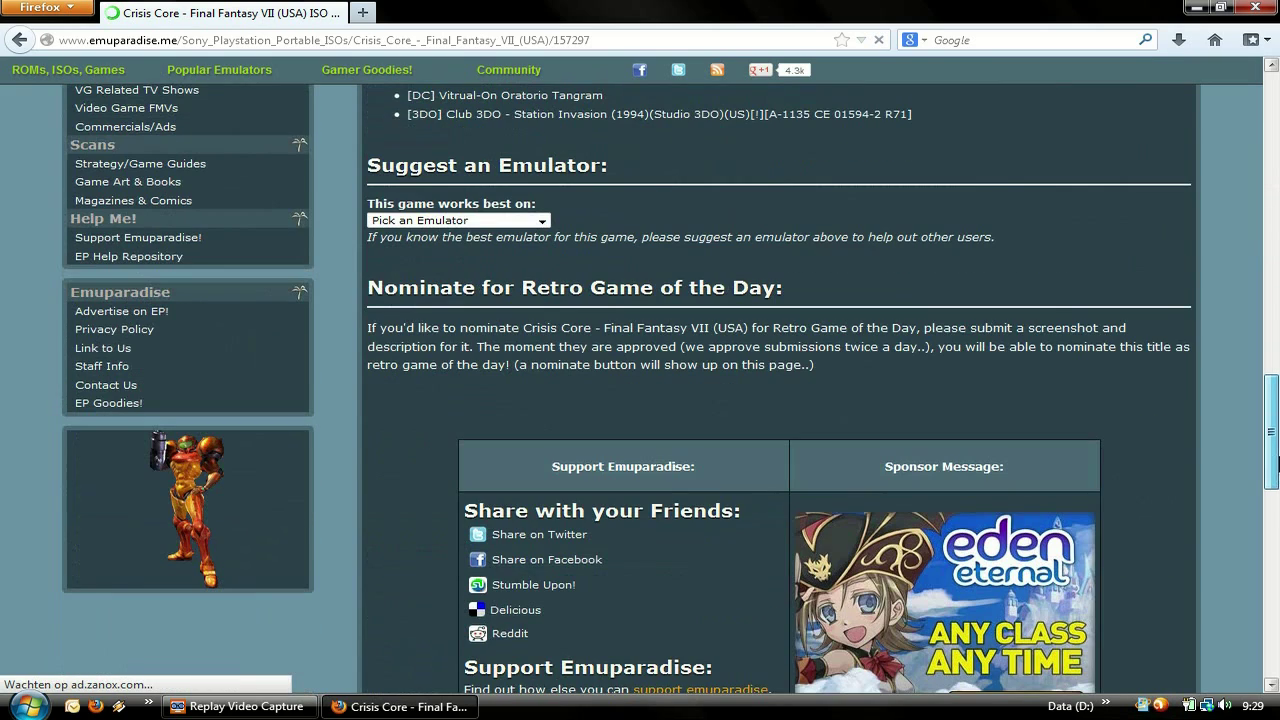
click(1277, 504)
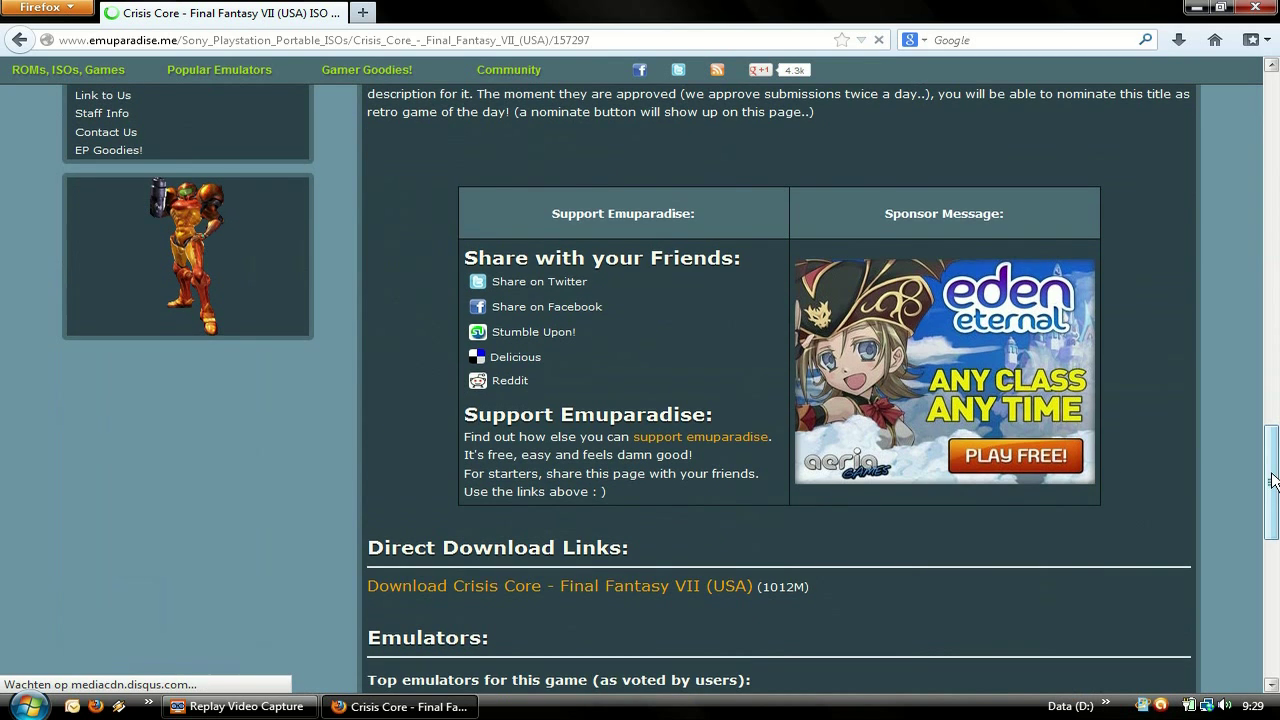
drag(1275, 503, 1276, 378)
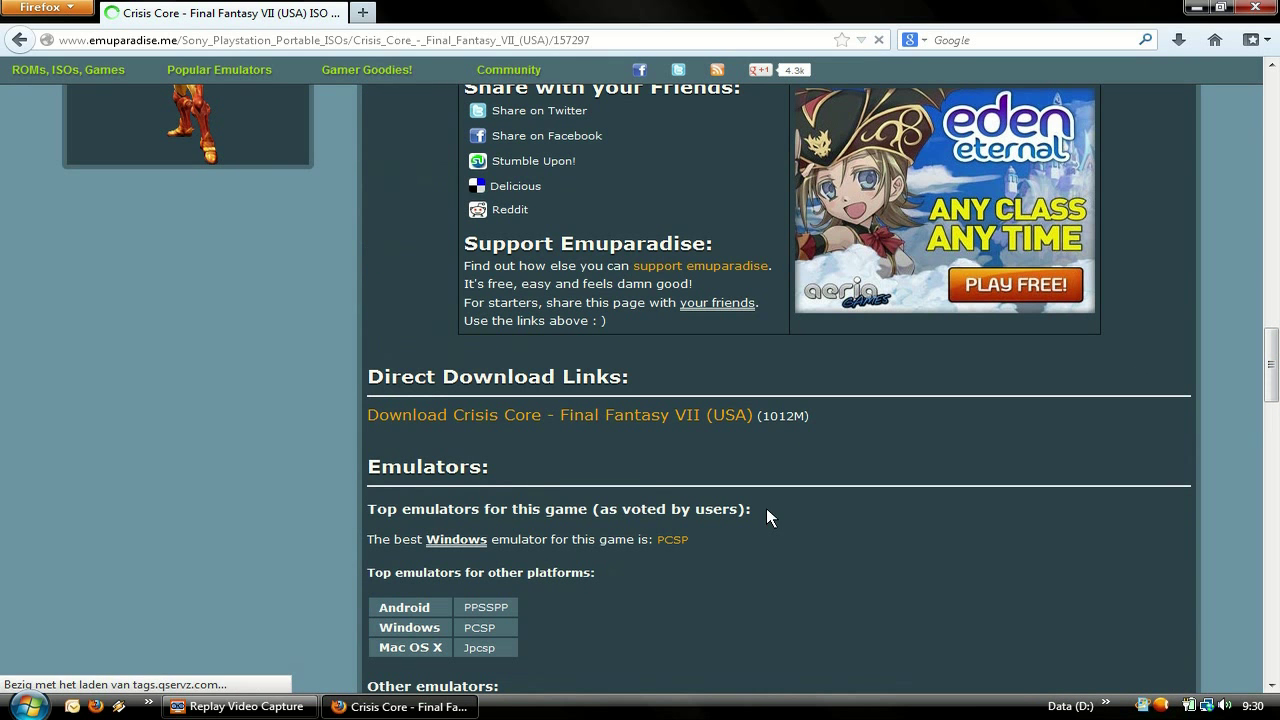
On the download page, solve the captcha with the answer 'bird cage' and verify.
click(619, 420)
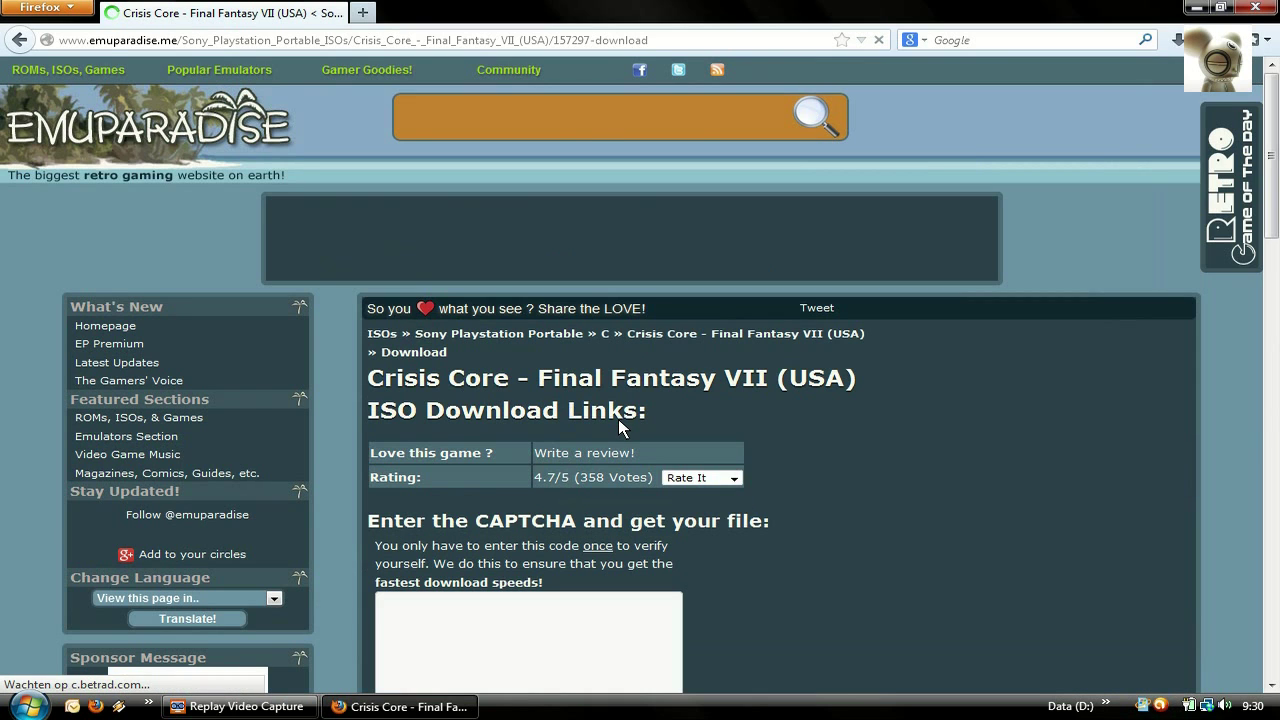
drag(1272, 228, 1274, 316)
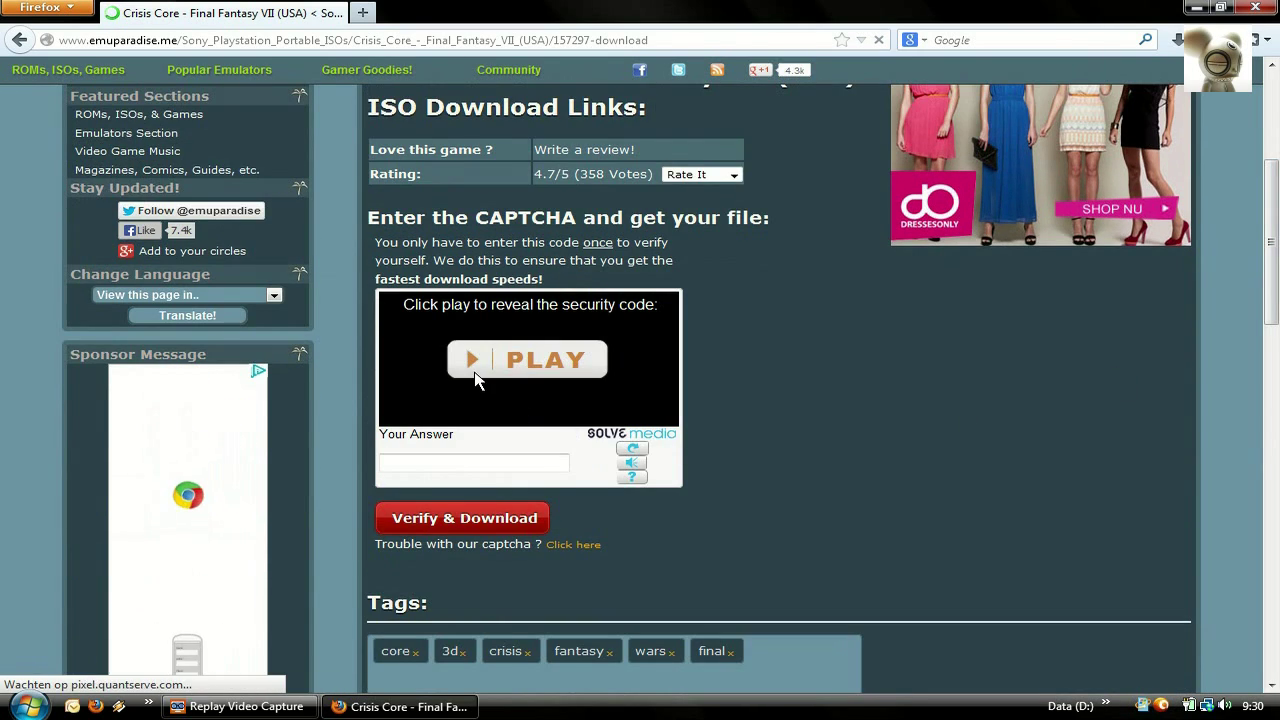
click(471, 366)
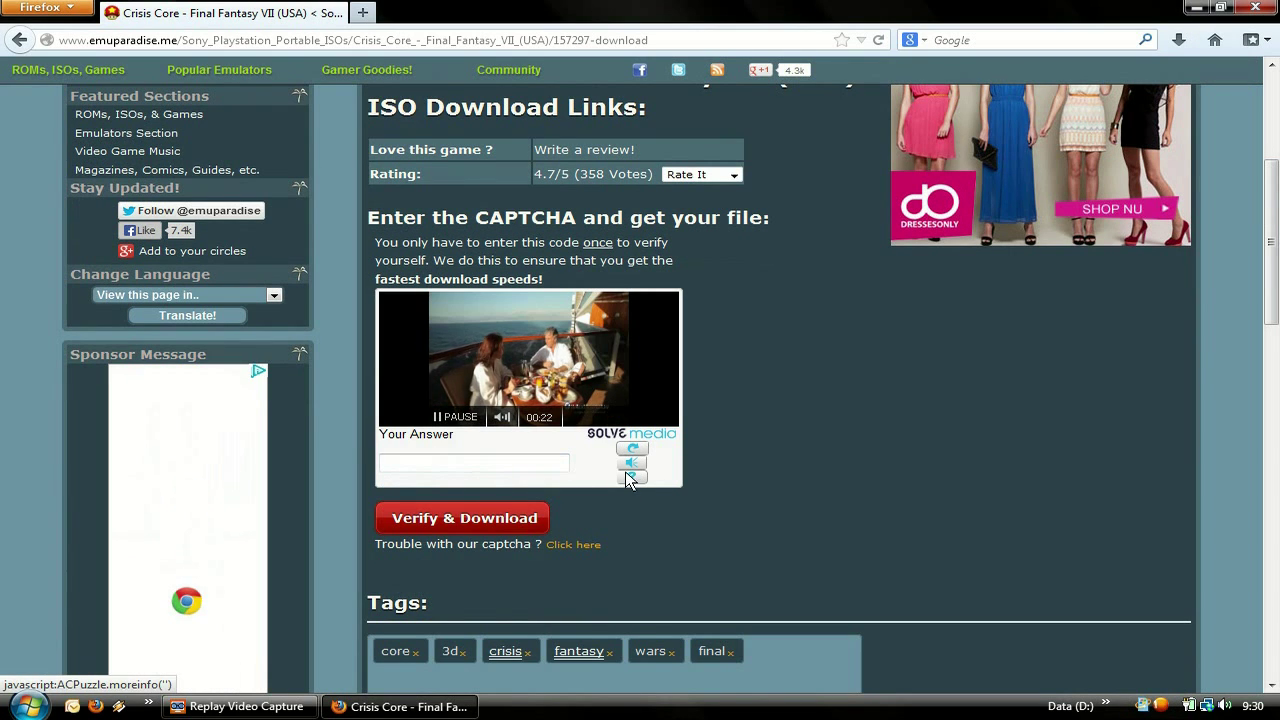
click(483, 463)
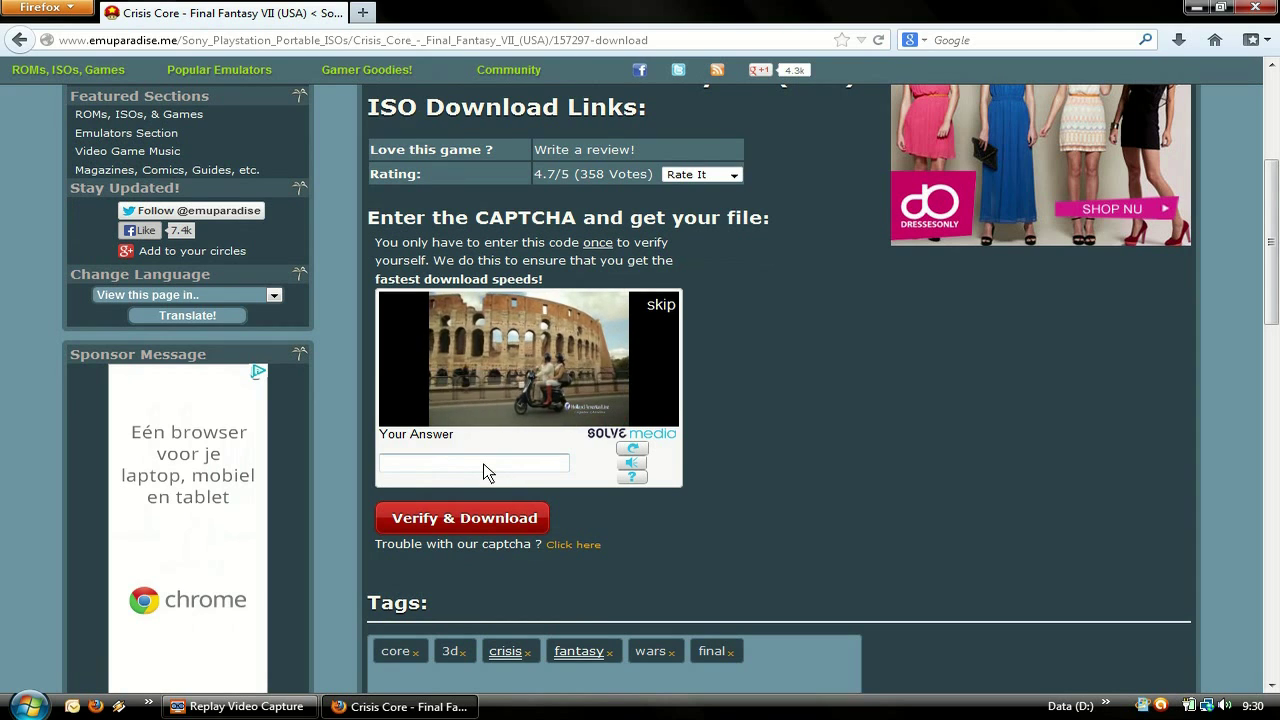
click(662, 305)
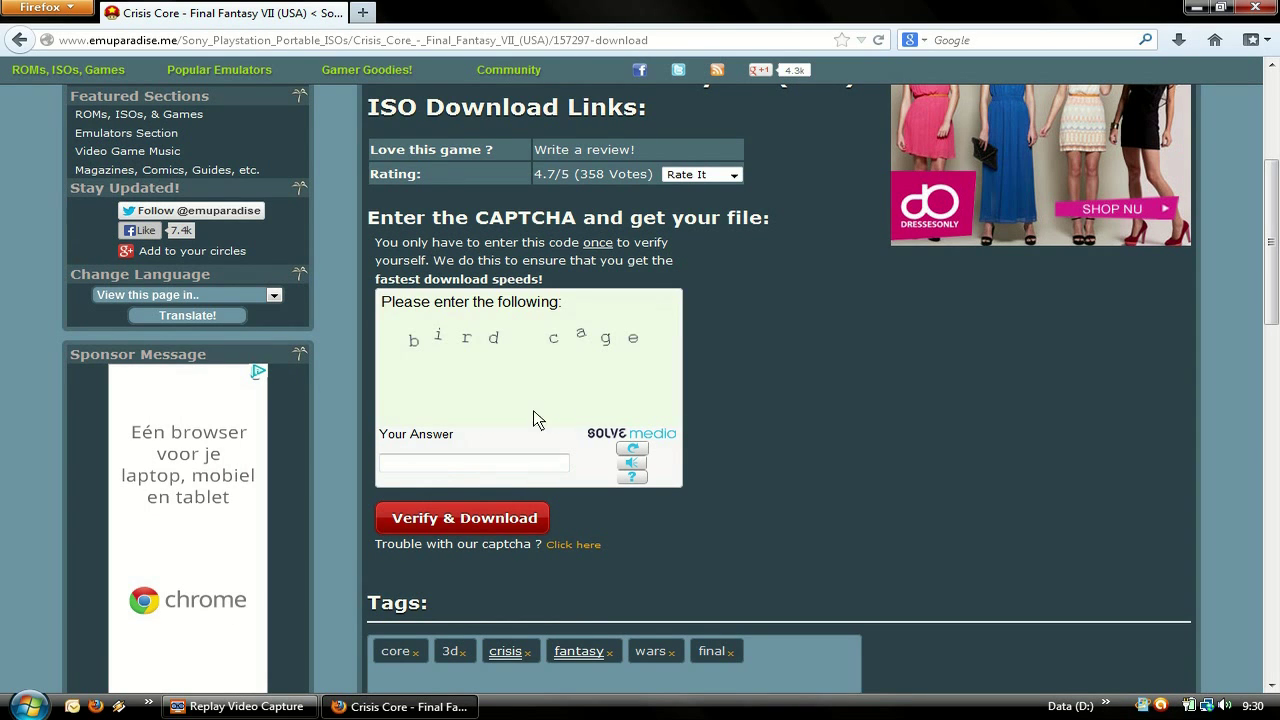
click(496, 461)
text(bird cage)
click(437, 522)
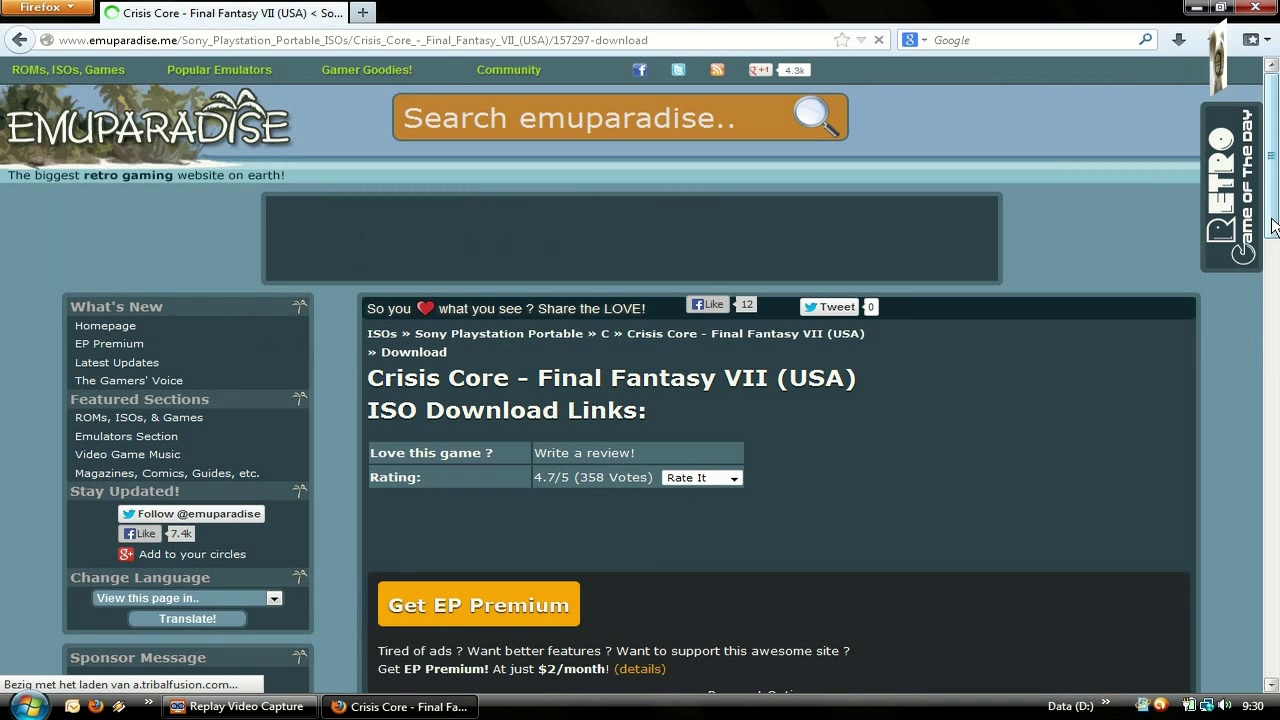
Save Final_Fantasy_VII_Crisis_Core_USA_PSP-EMiNENT.rar to the desktop and view its progress in Downloads.
drag(1274, 224, 1272, 396)
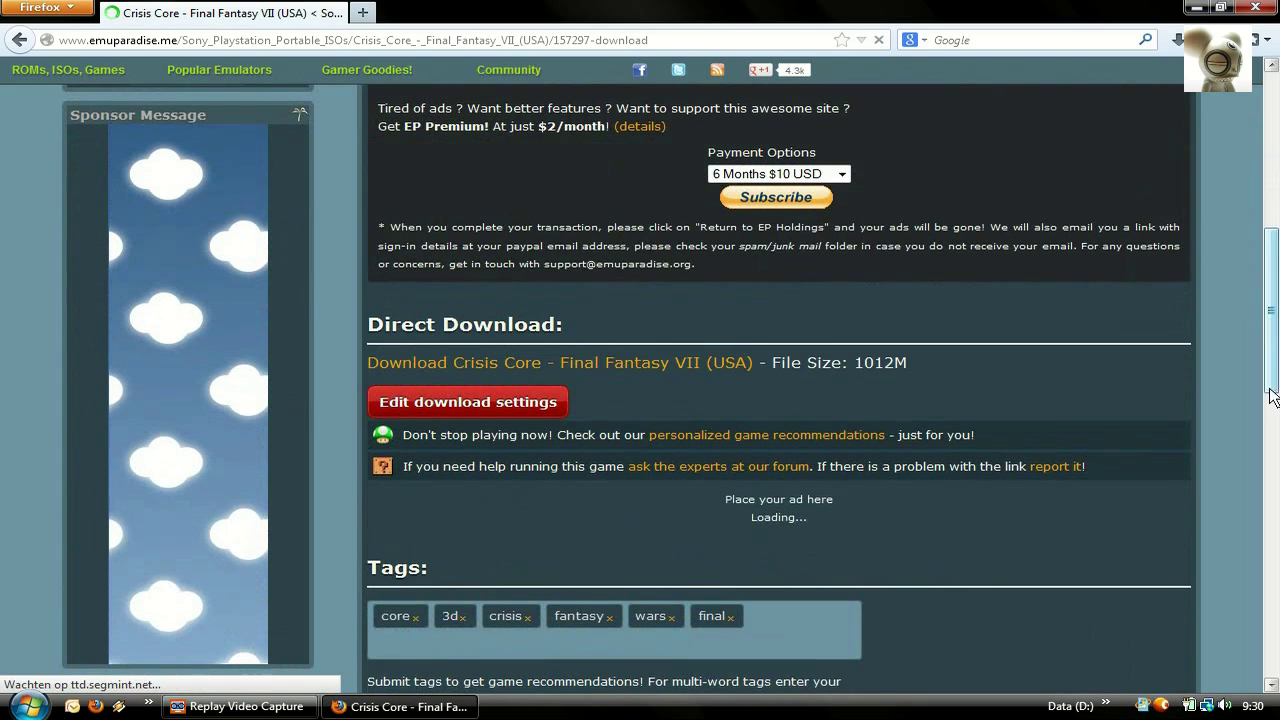
click(600, 368)
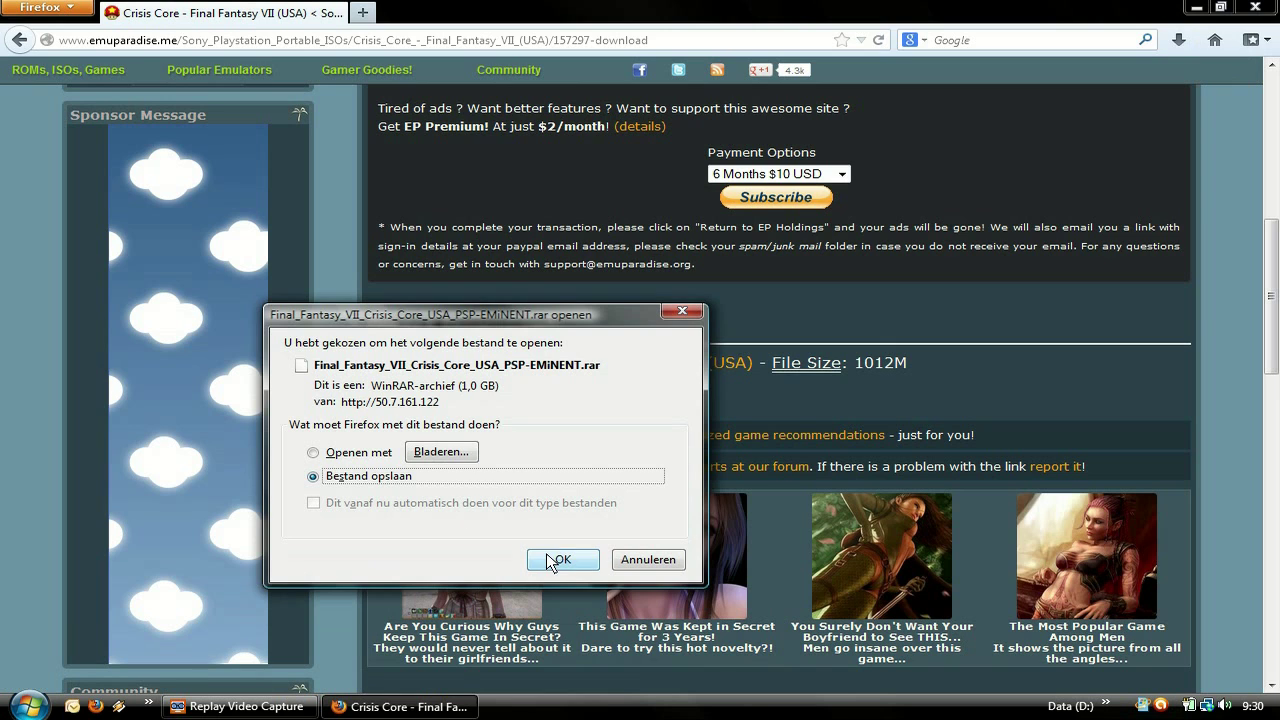
click(551, 562)
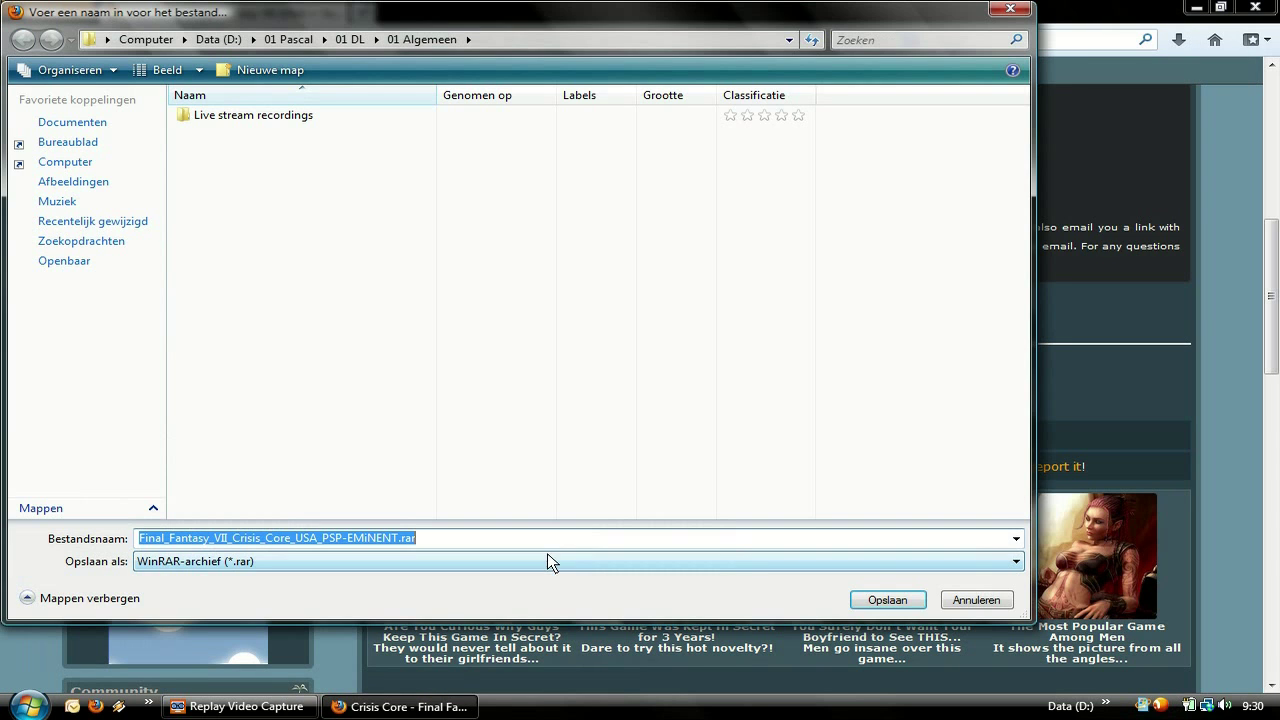
click(67, 141)
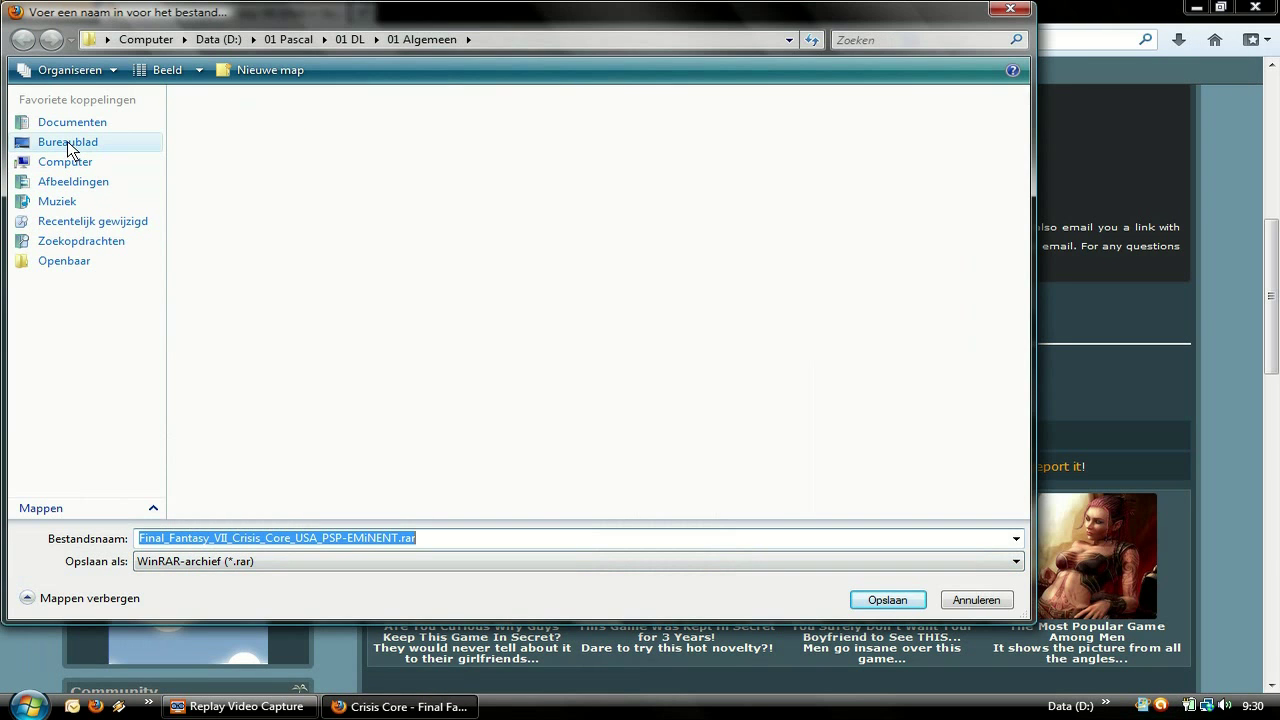
click(886, 600)
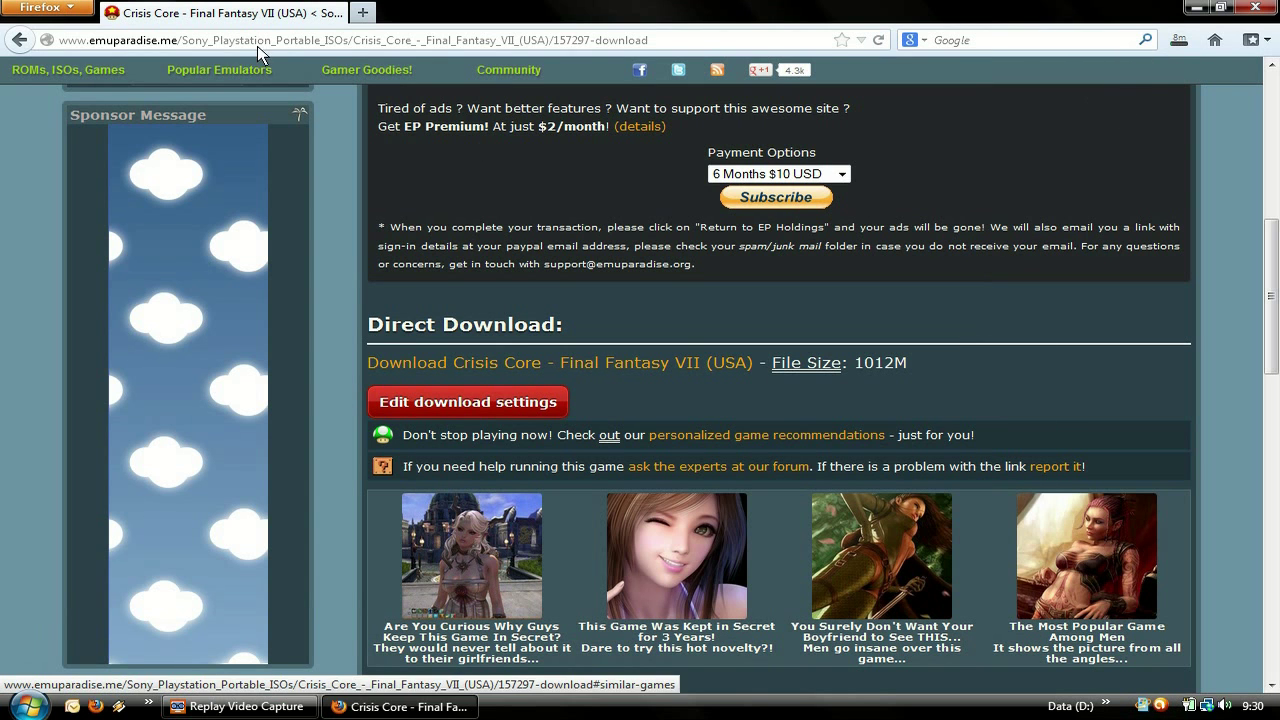
click(48, 8)
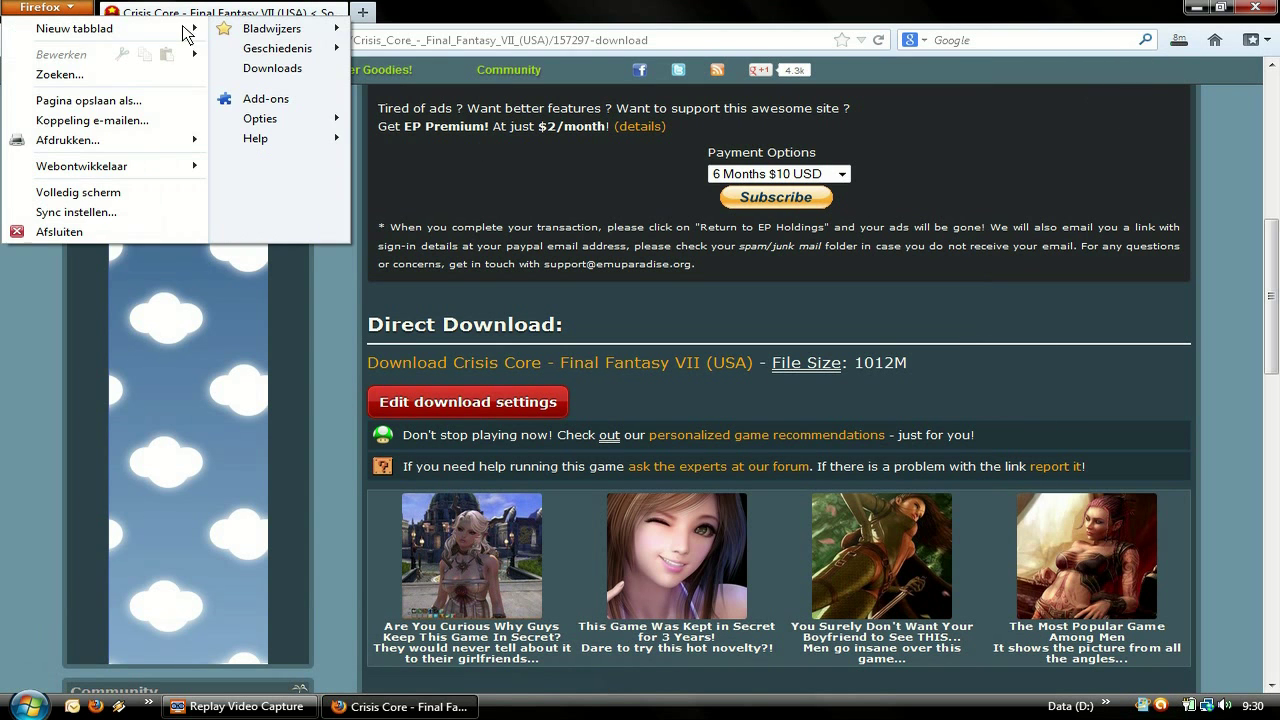
click(275, 68)
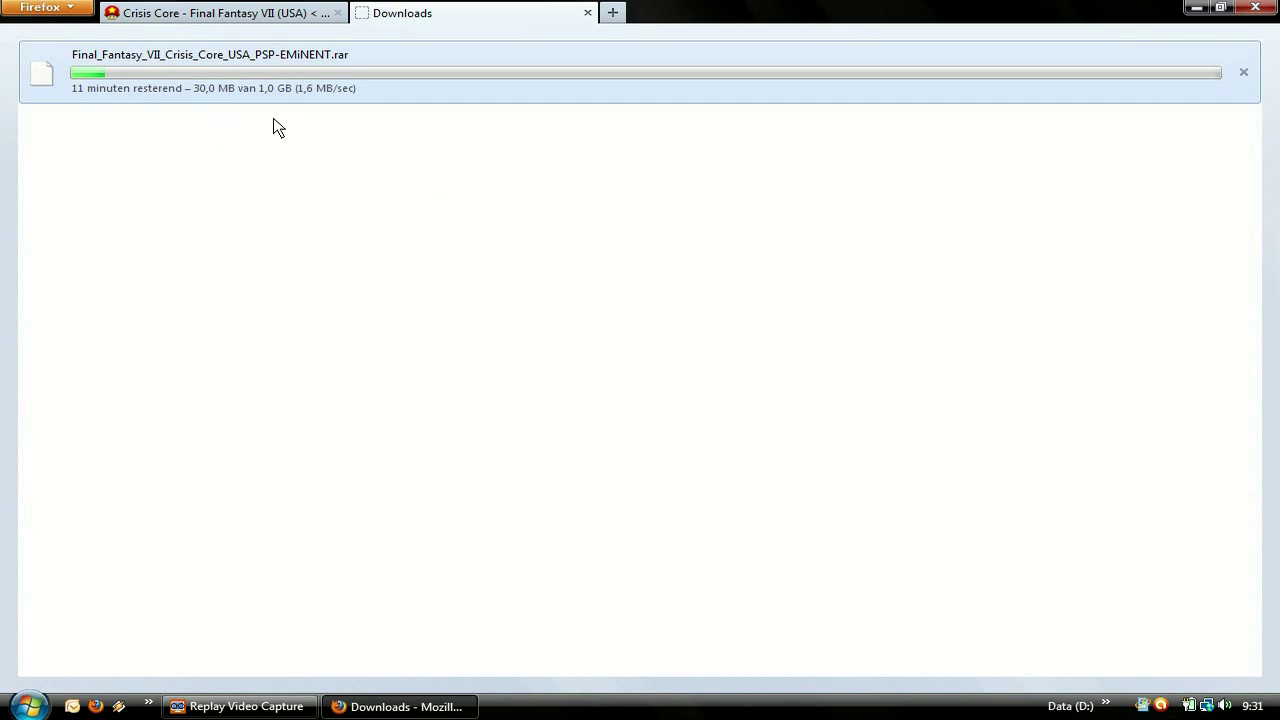
In a new tab, search Google for winrar.com and open the 'WinRAR | FREE Download' result.
click(52, 14)
click(79, 32)
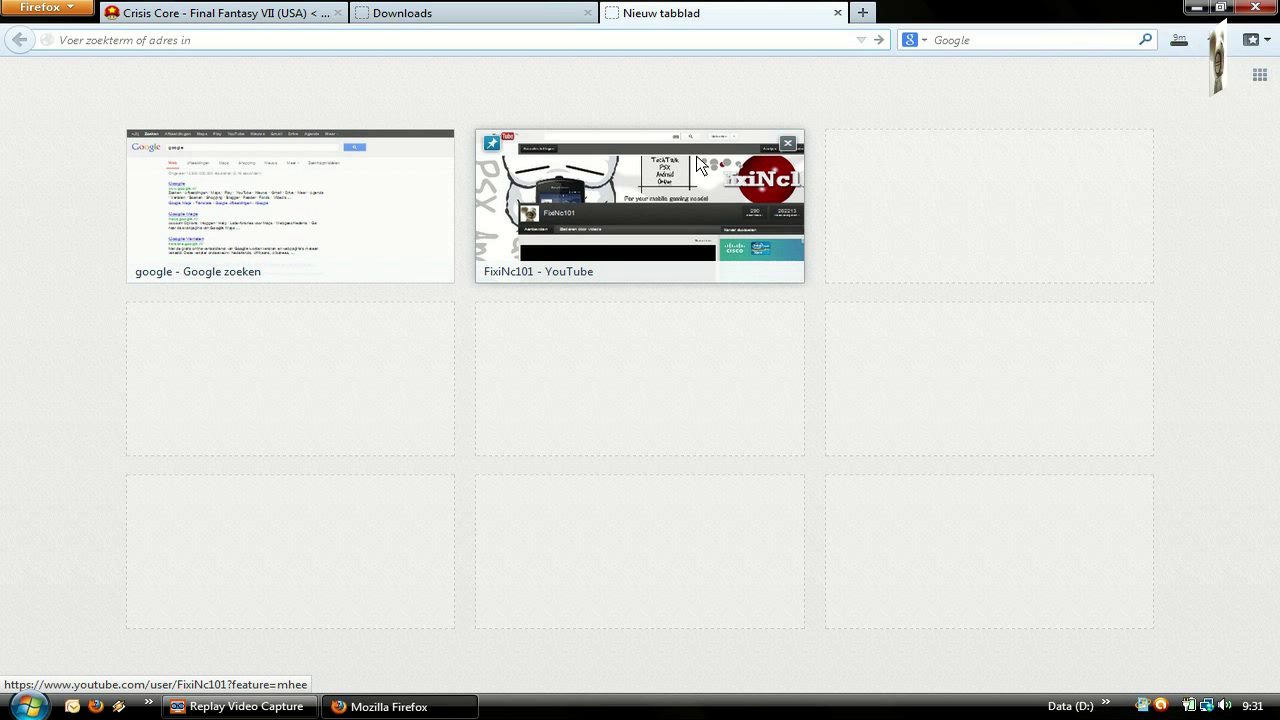
key(alt+Home)
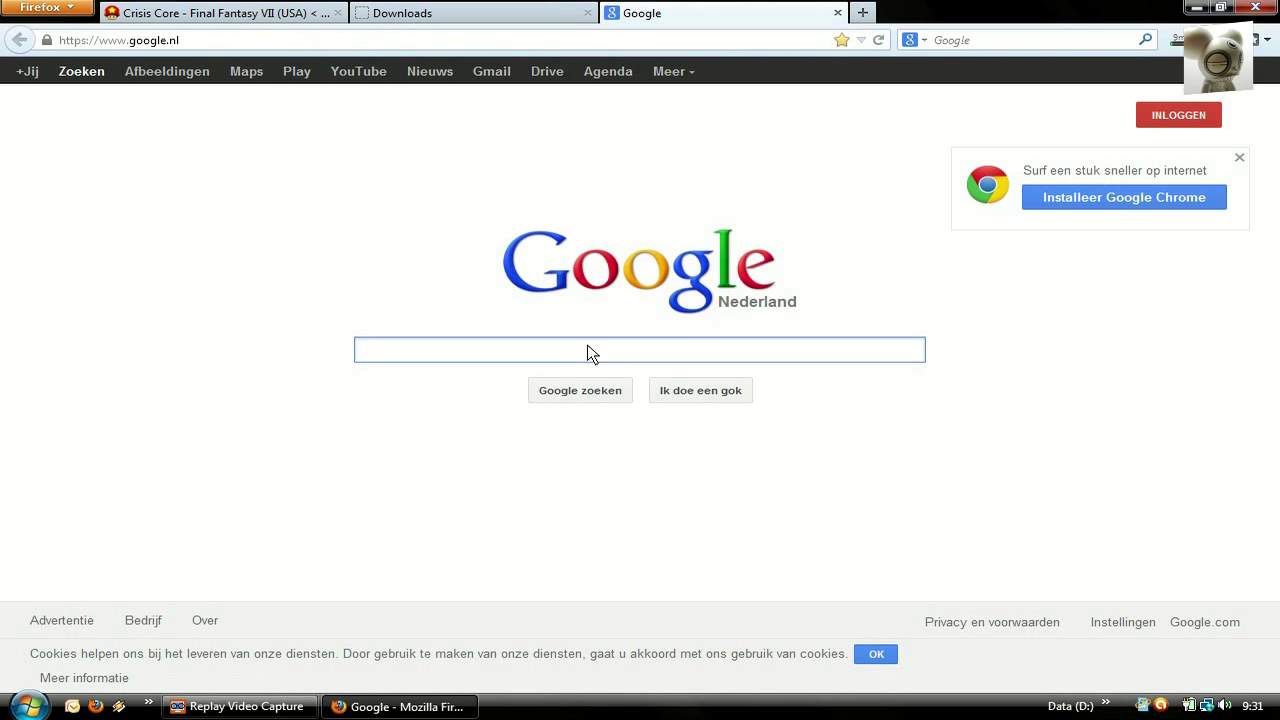
text(winr)
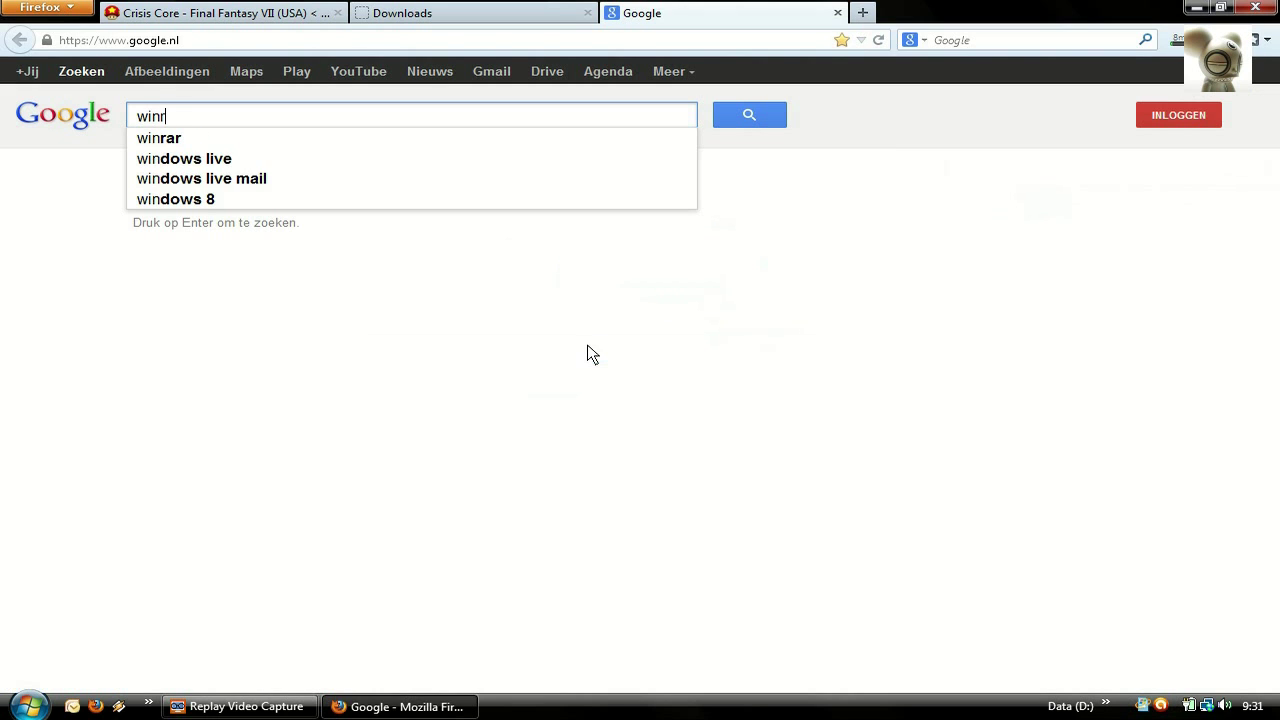
text(ar.com)
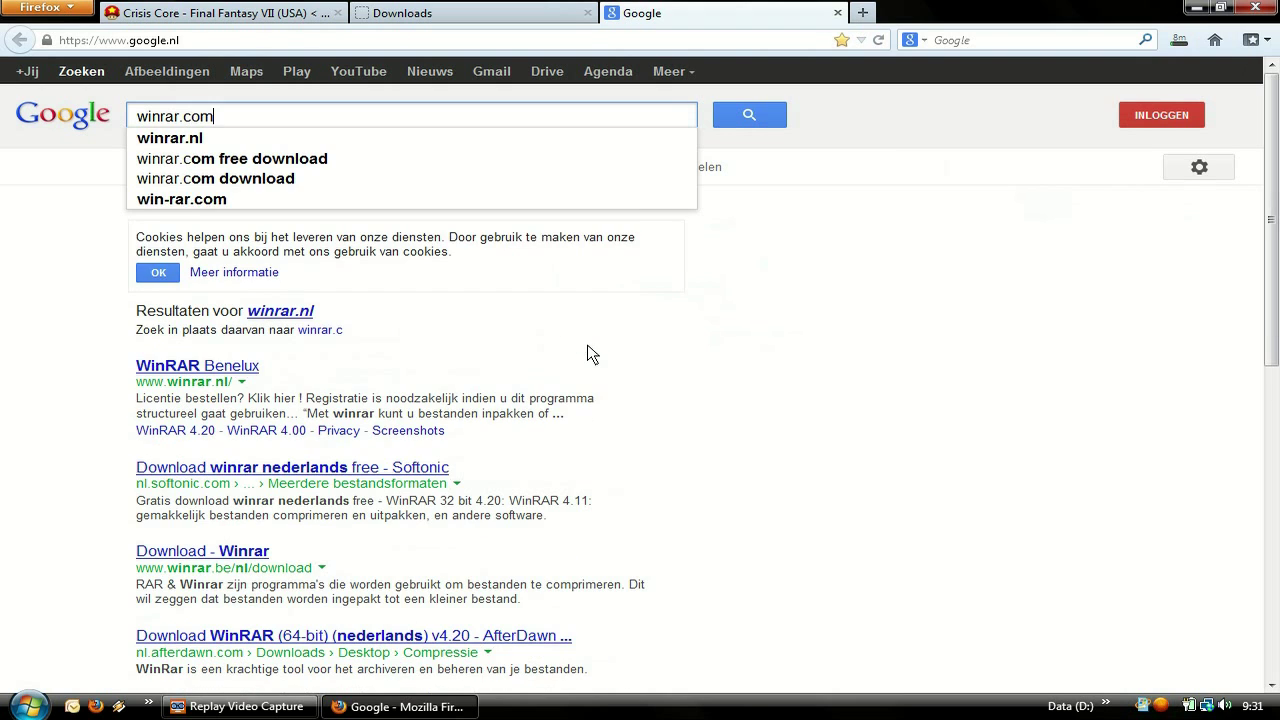
click(750, 116)
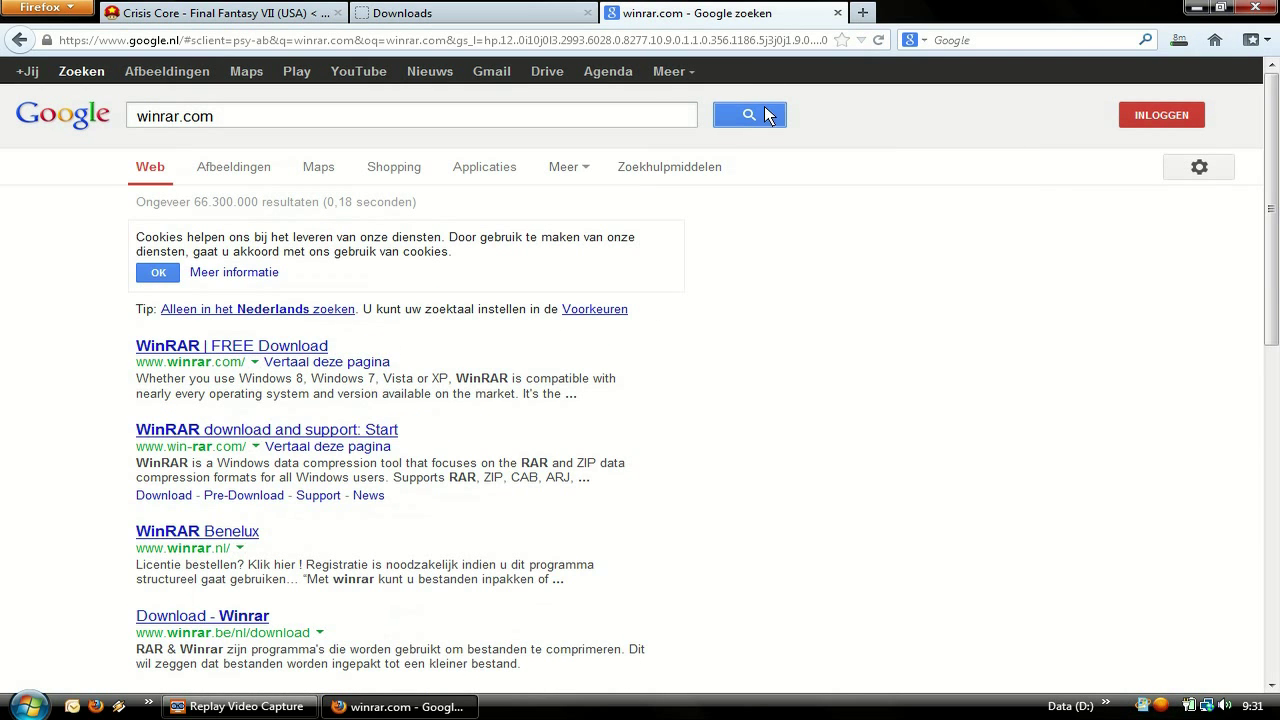
click(184, 348)
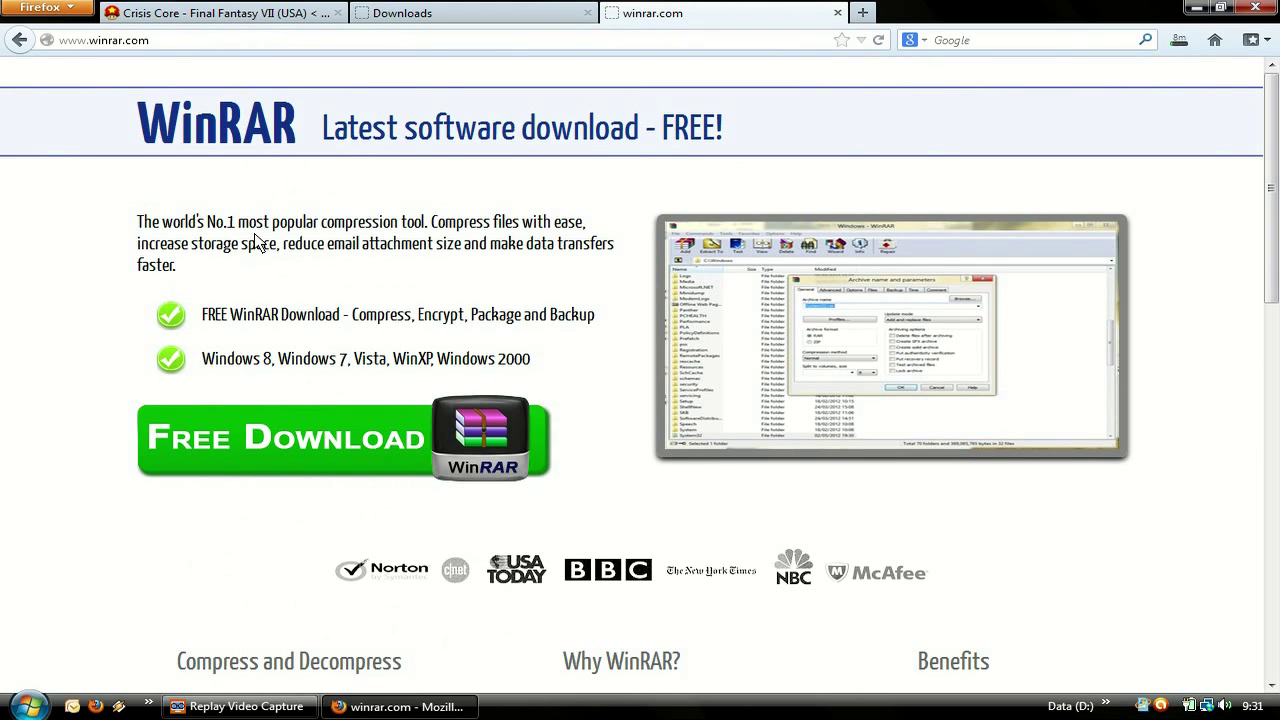
Save the winrar.exe installer to the desktop and confirm it finished at 536 KB in Downloads.
click(478, 442)
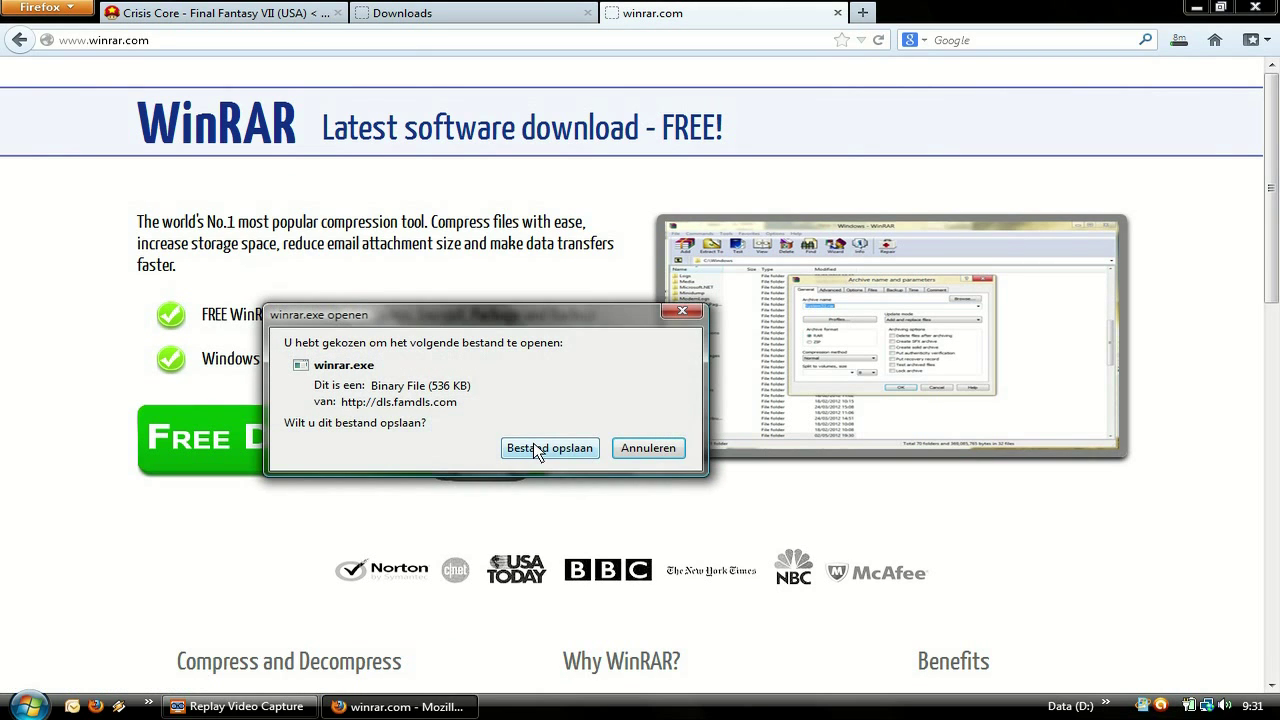
click(537, 448)
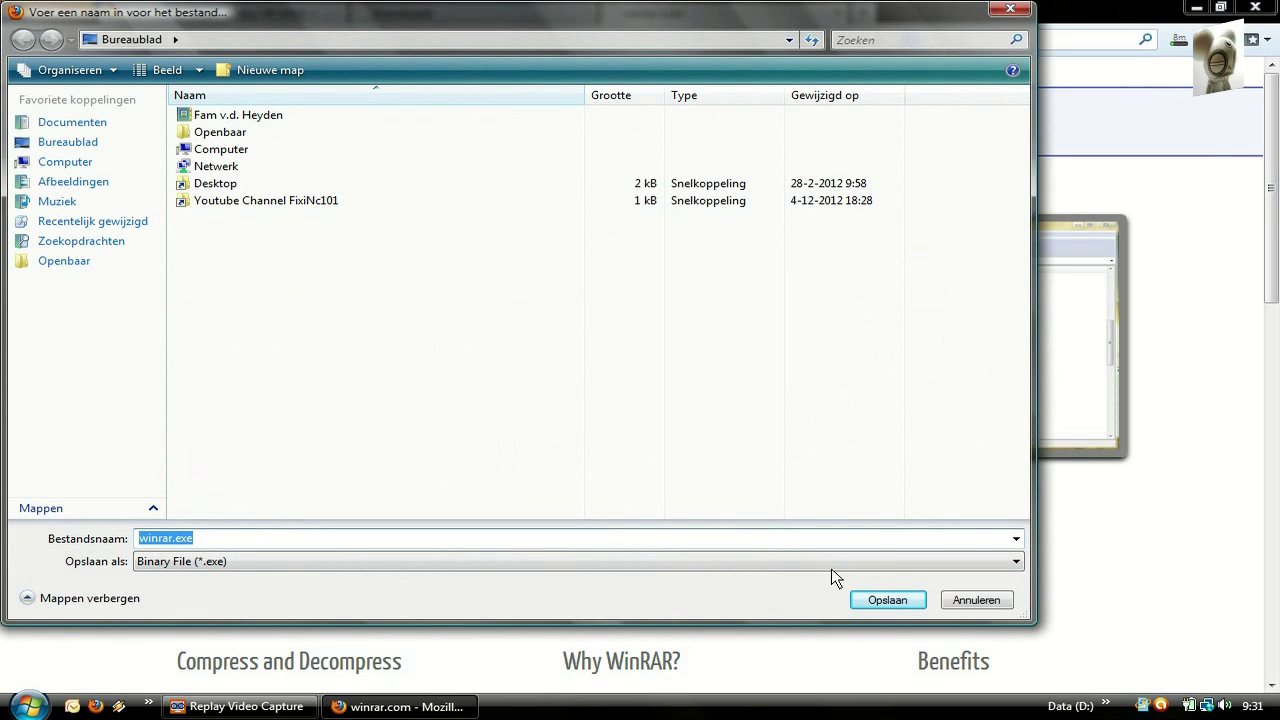
click(888, 599)
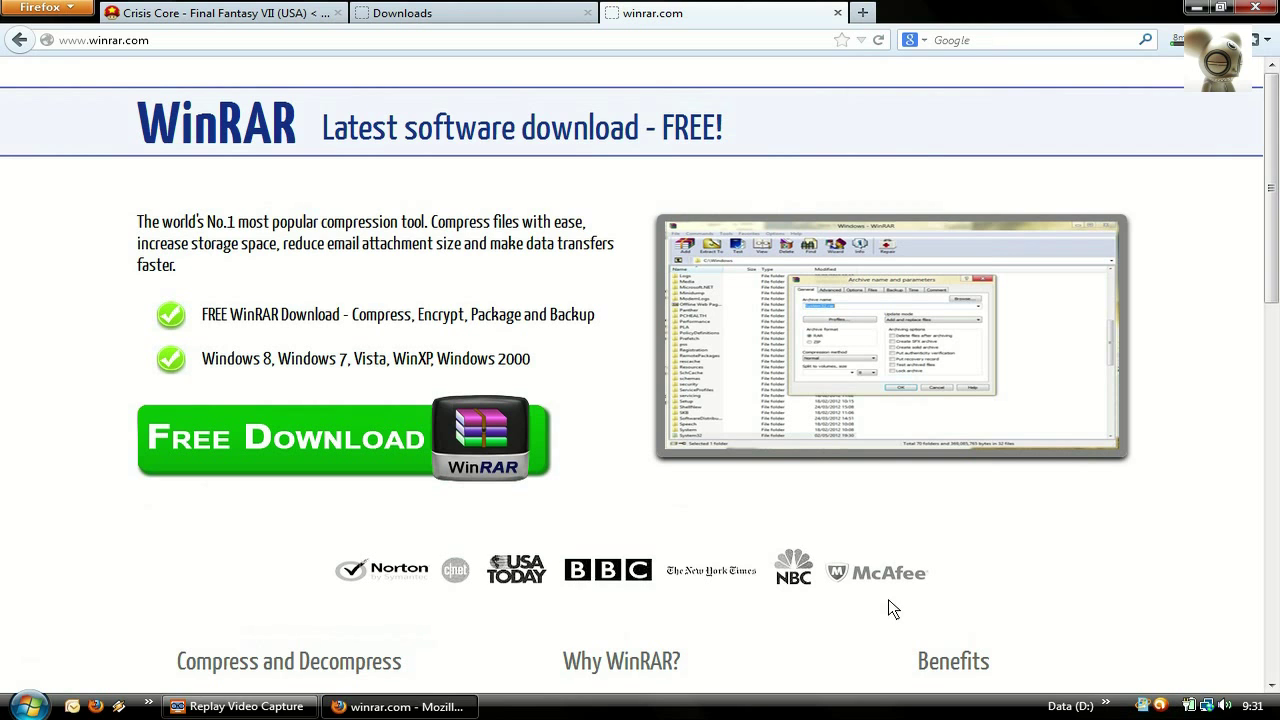
click(463, 20)
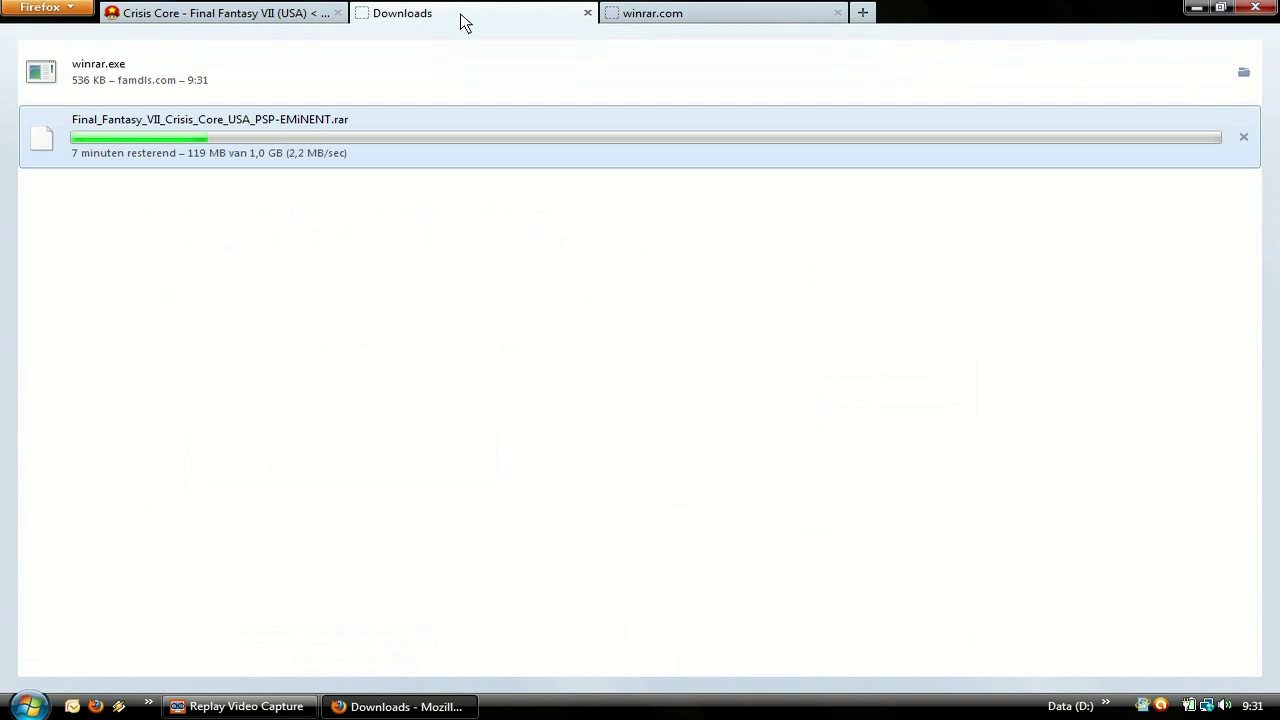
Minimize Firefox, move winrar.exe to mid-desktop and run it to launch the WinRAR Setup Wizard.
click(1196, 10)
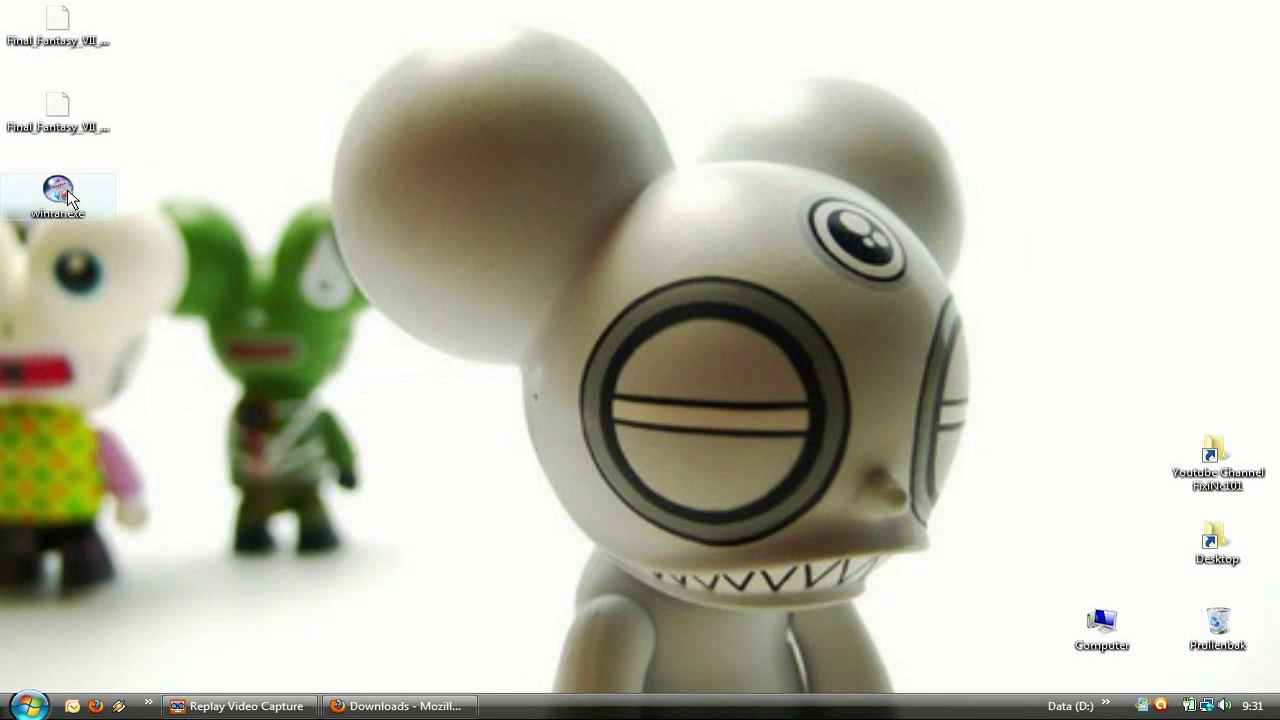
drag(69, 193, 433, 382)
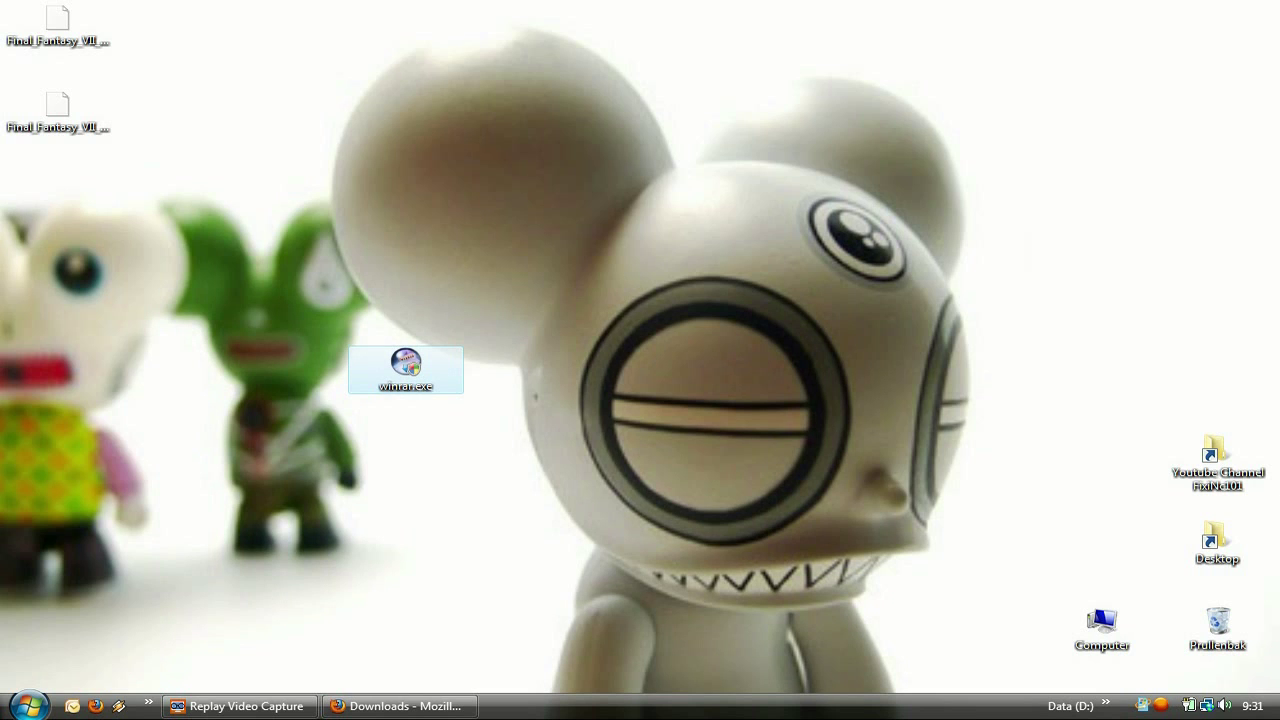
key(Return)
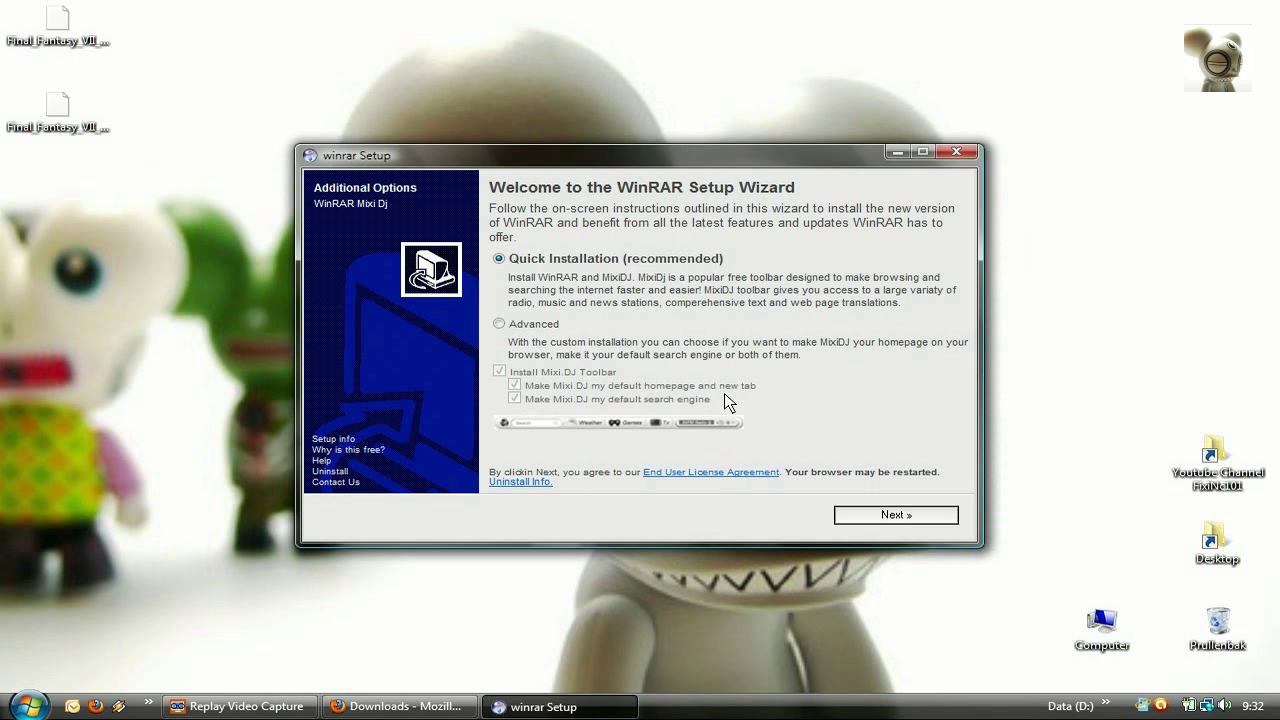
Choose Advanced setup, untick the Mixi.DJ Toolbar, decline Optimizer Pro and restore the WinRAR 4.20 installer.
click(499, 324)
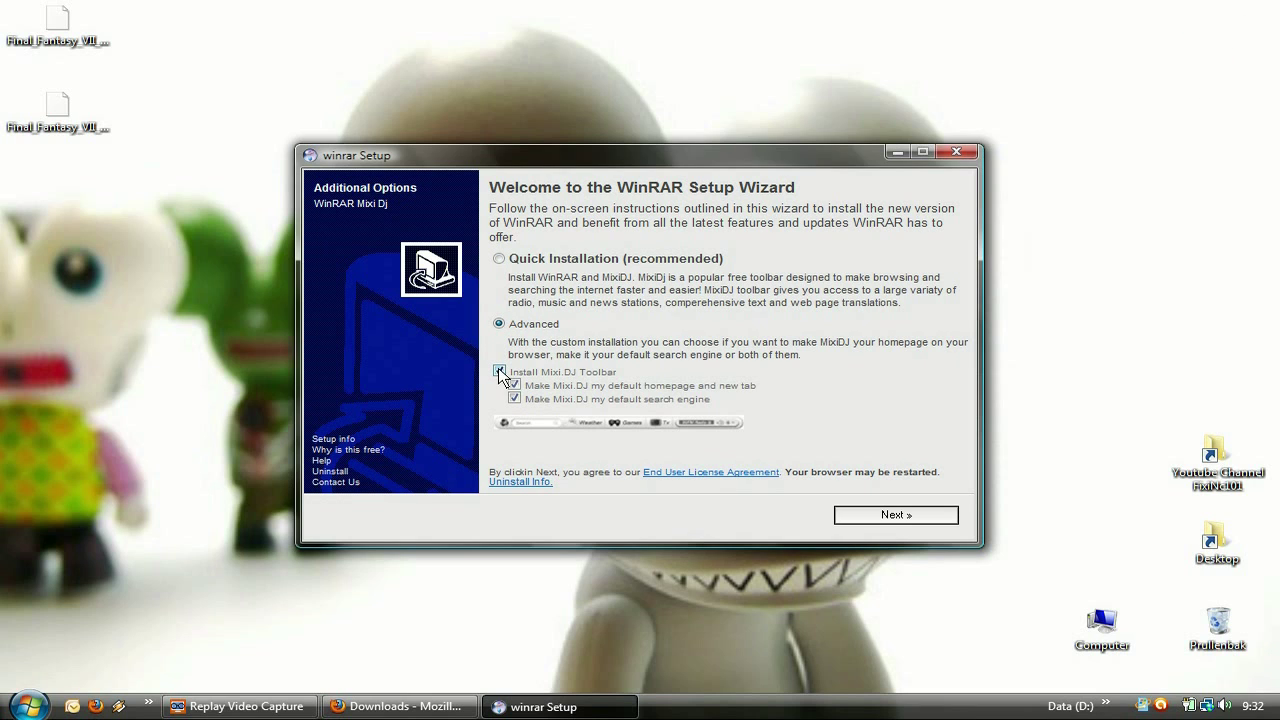
click(499, 371)
click(886, 515)
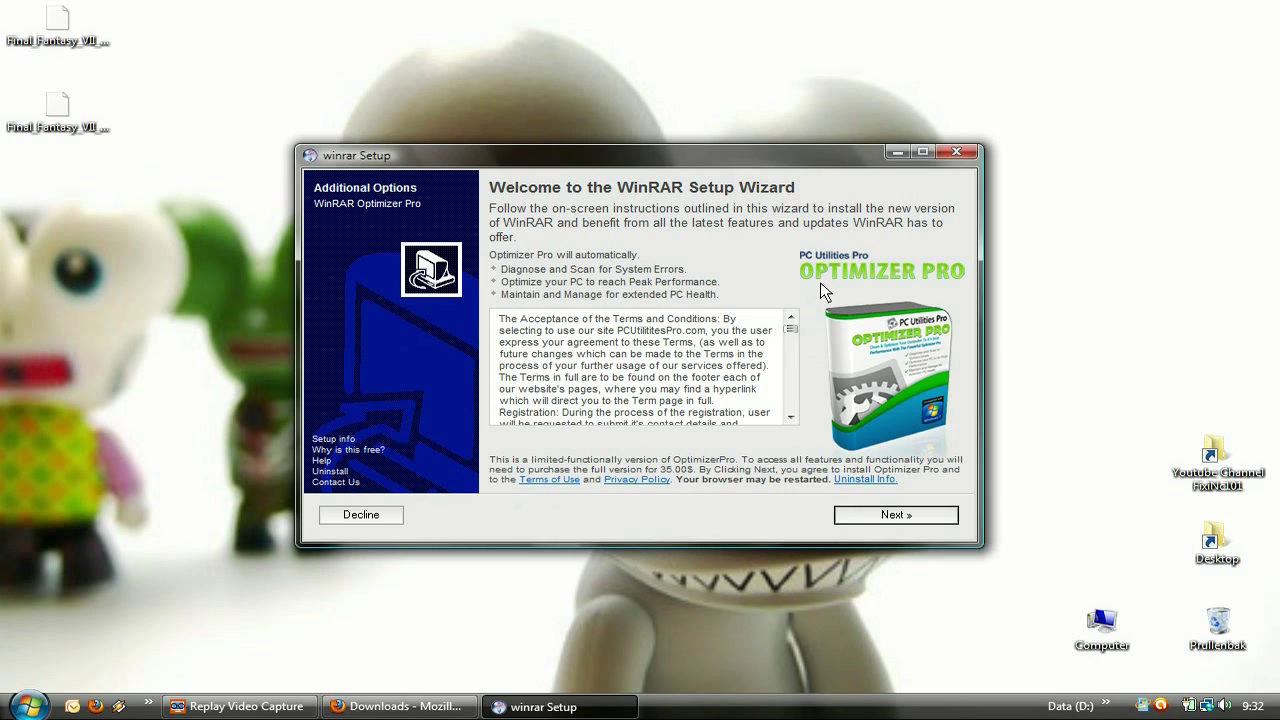
click(361, 516)
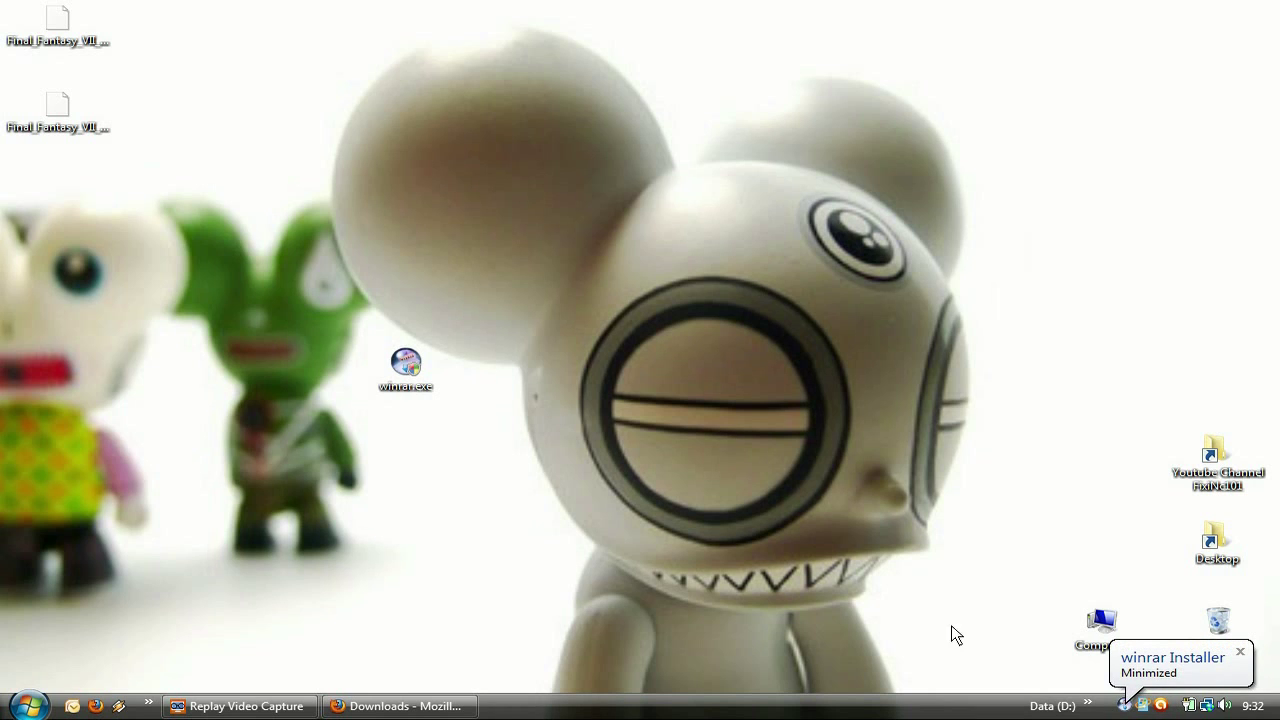
click(1127, 709)
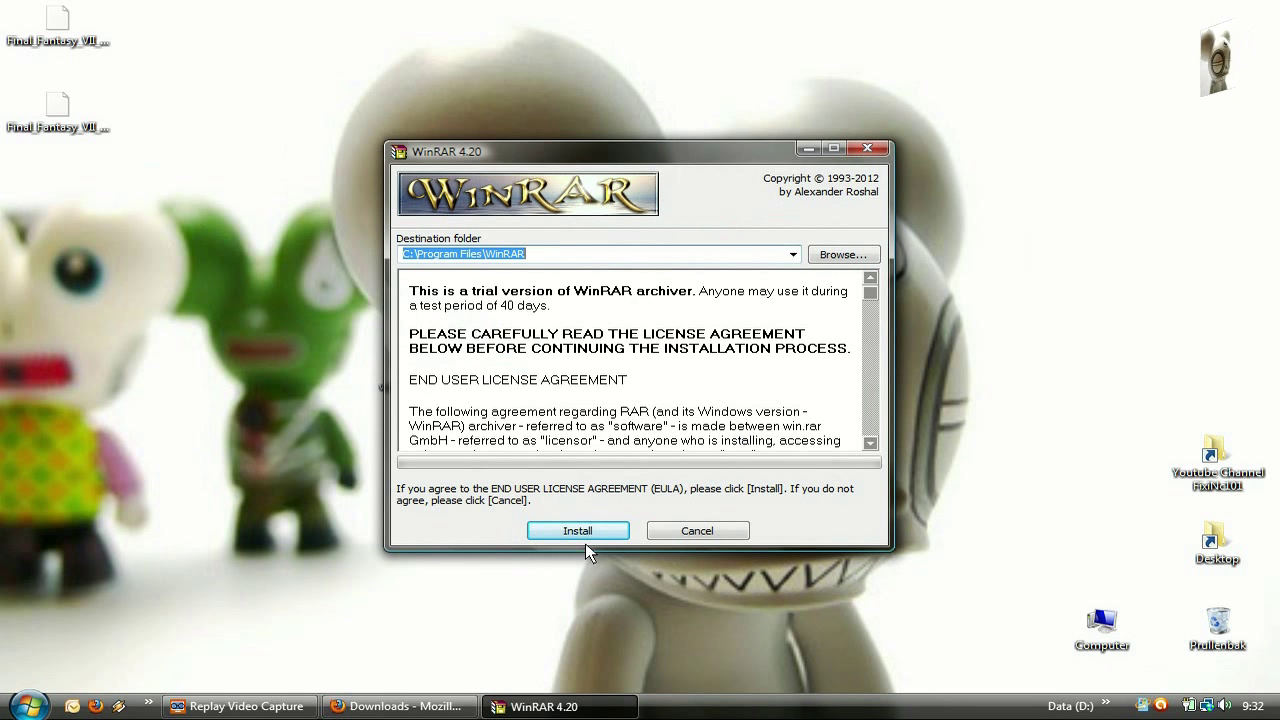
Install WinRAR 4.20 into C:\Program Files\WinRAR with default file associations and finish setup.
click(578, 532)
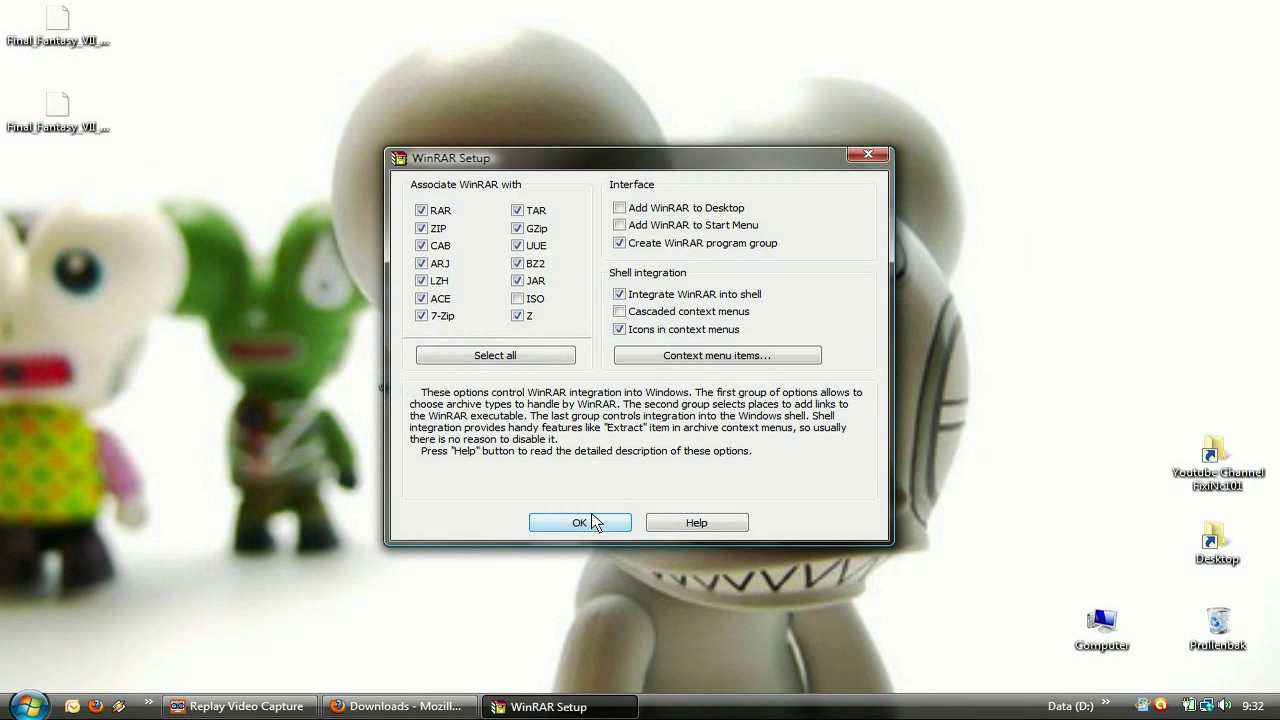
click(582, 525)
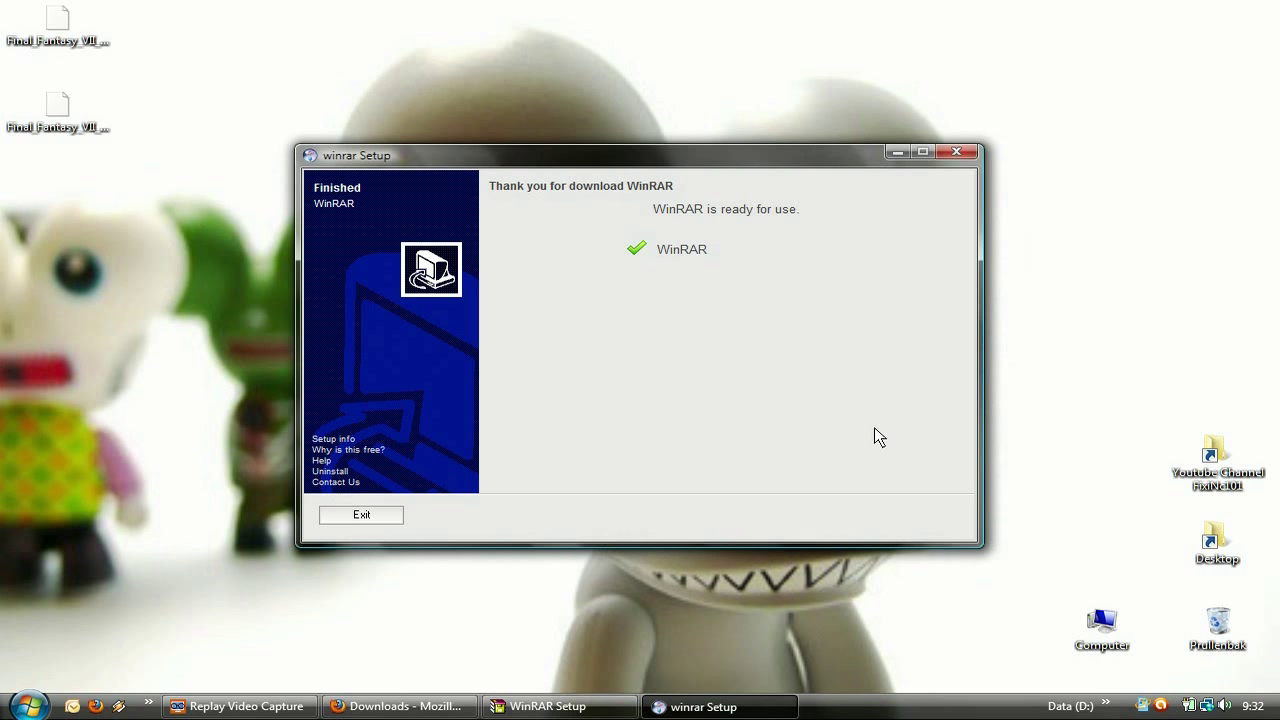
click(362, 515)
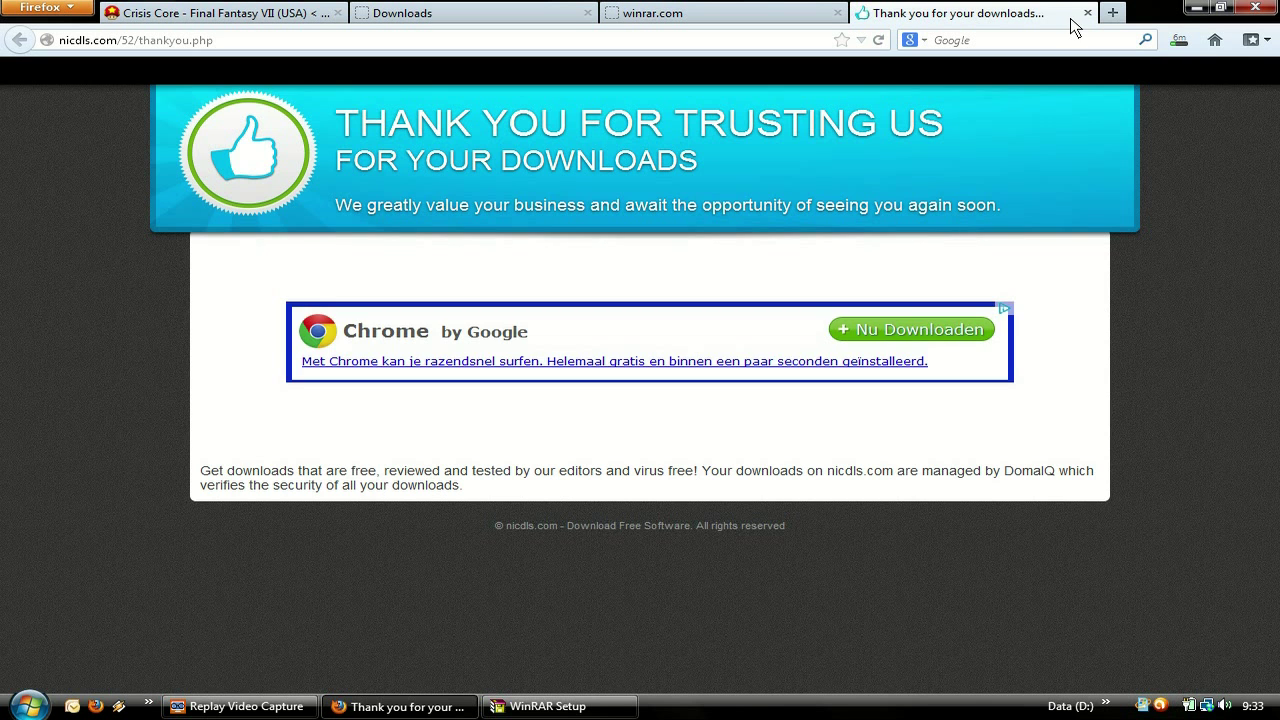
click(1087, 13)
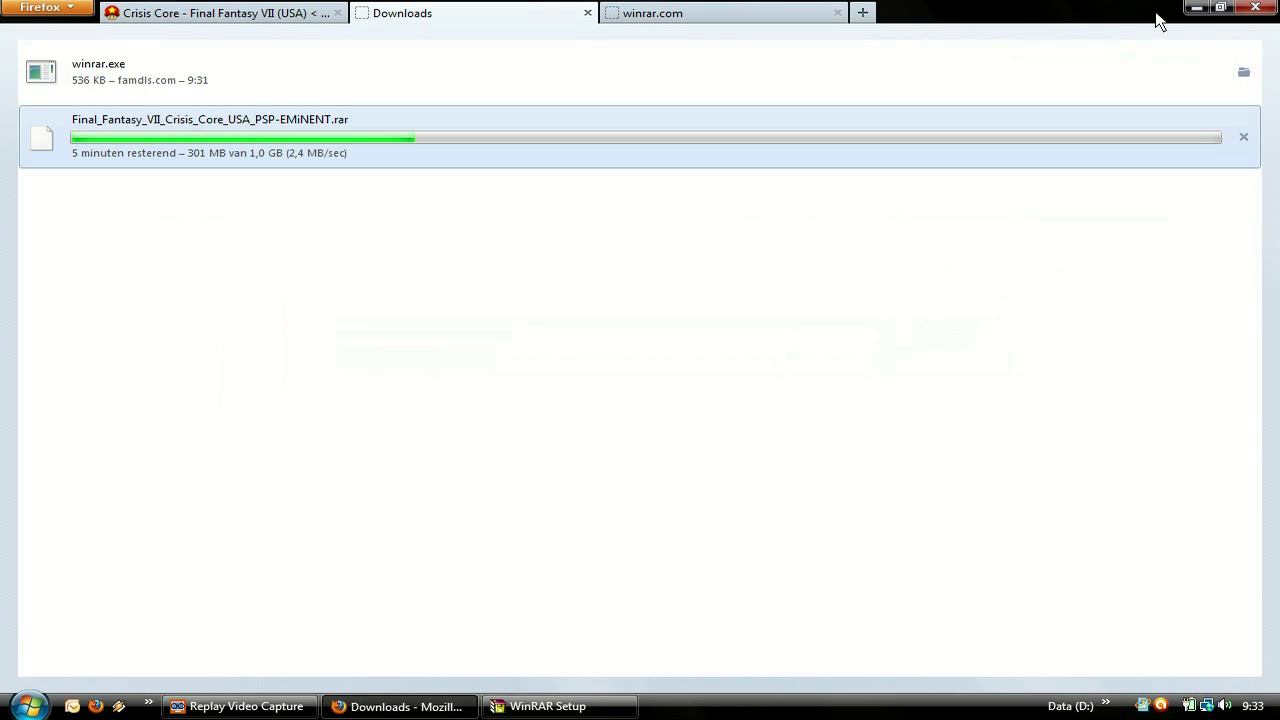
click(1192, 9)
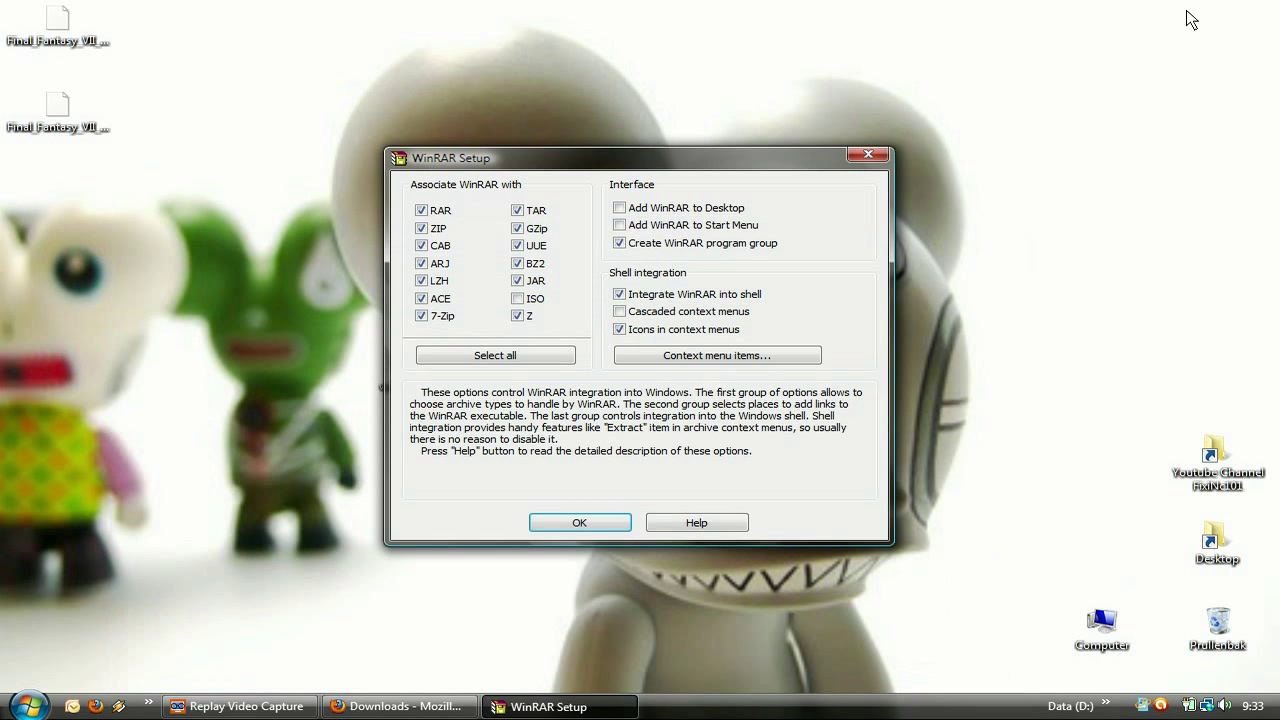
click(556, 524)
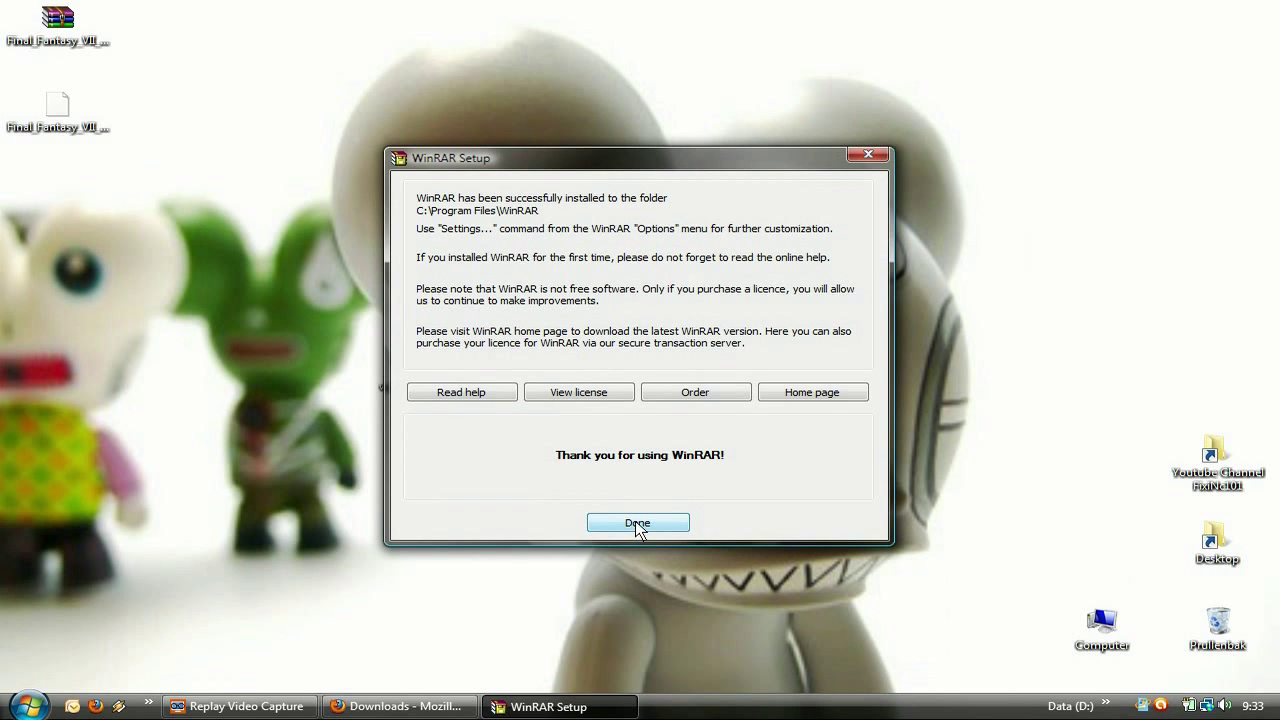
click(637, 524)
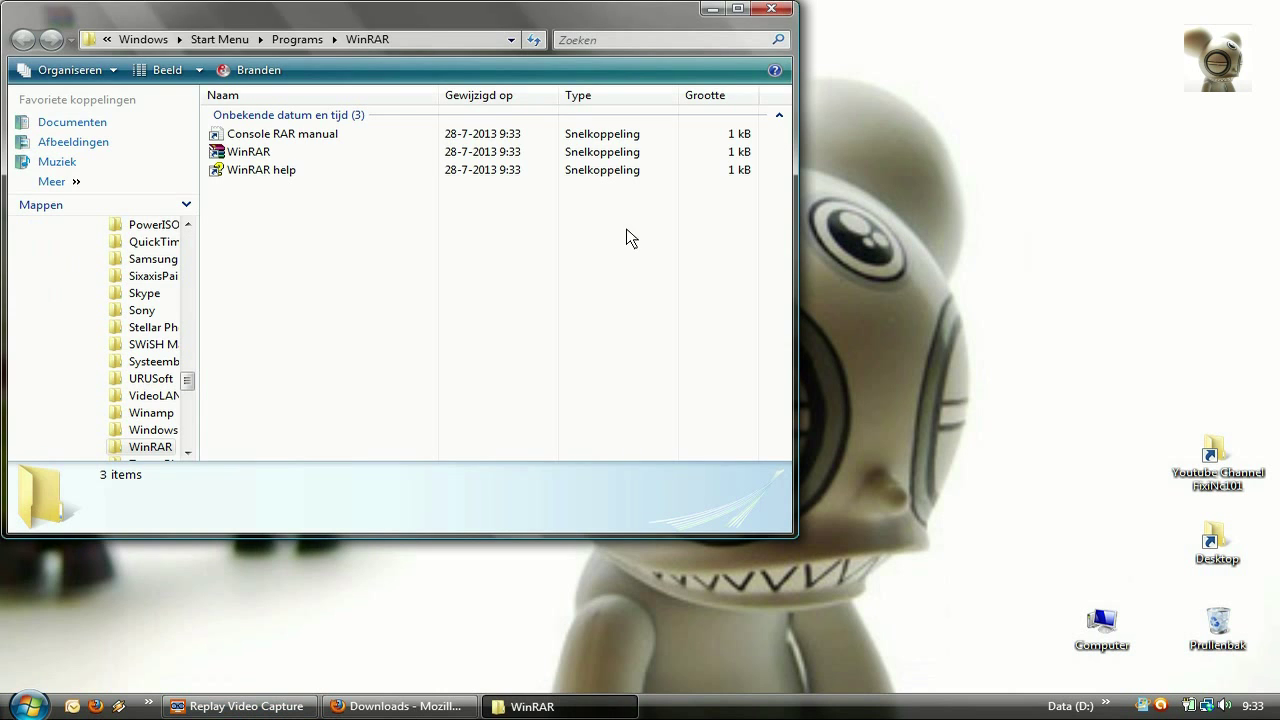
Close the WinRAR Start Menu folder, return to Firefox and close the winrar.com tab.
click(771, 9)
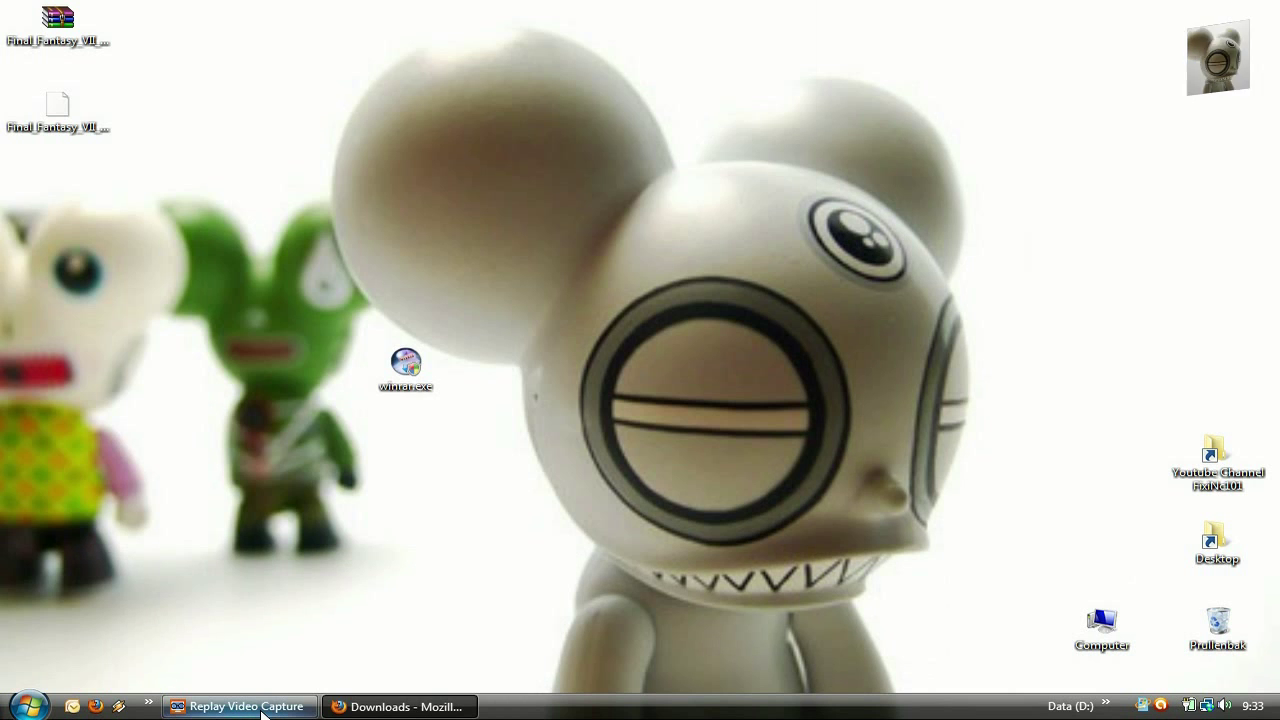
click(345, 707)
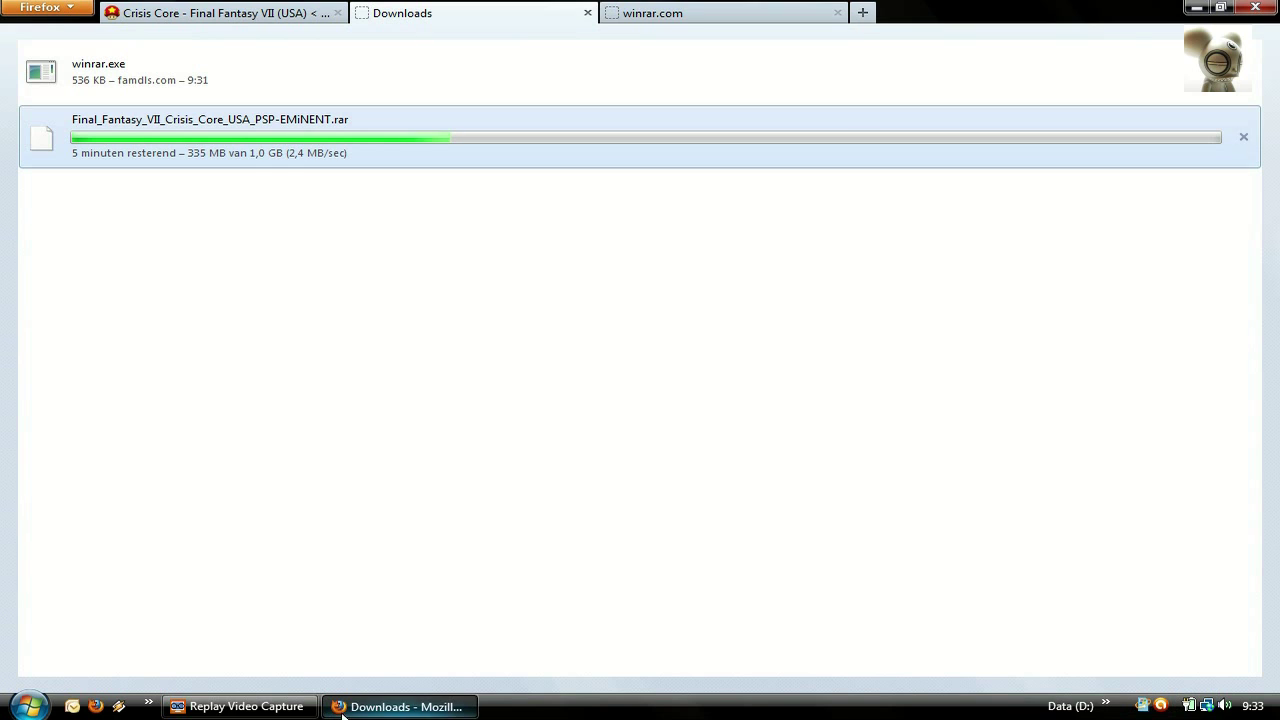
click(837, 13)
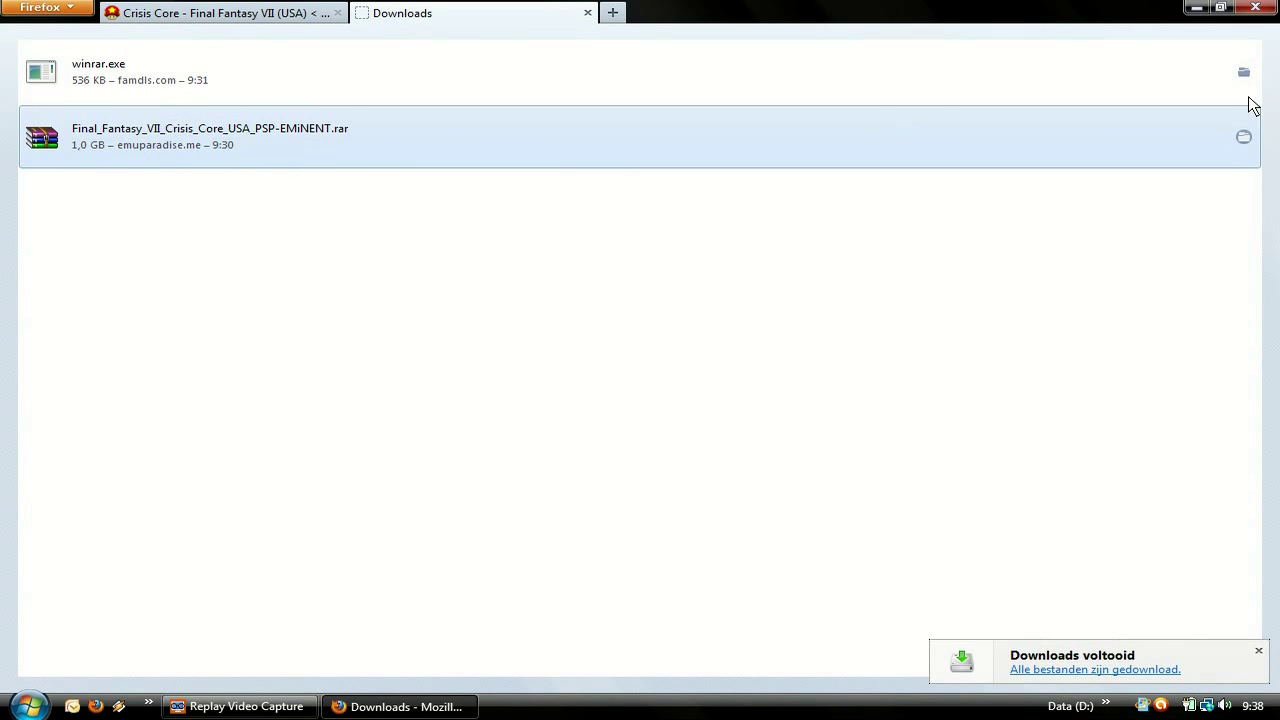
Close Firefox with both tabs and arrange winrar.exe and the Crisis Core RAR on the desktop.
click(1256, 8)
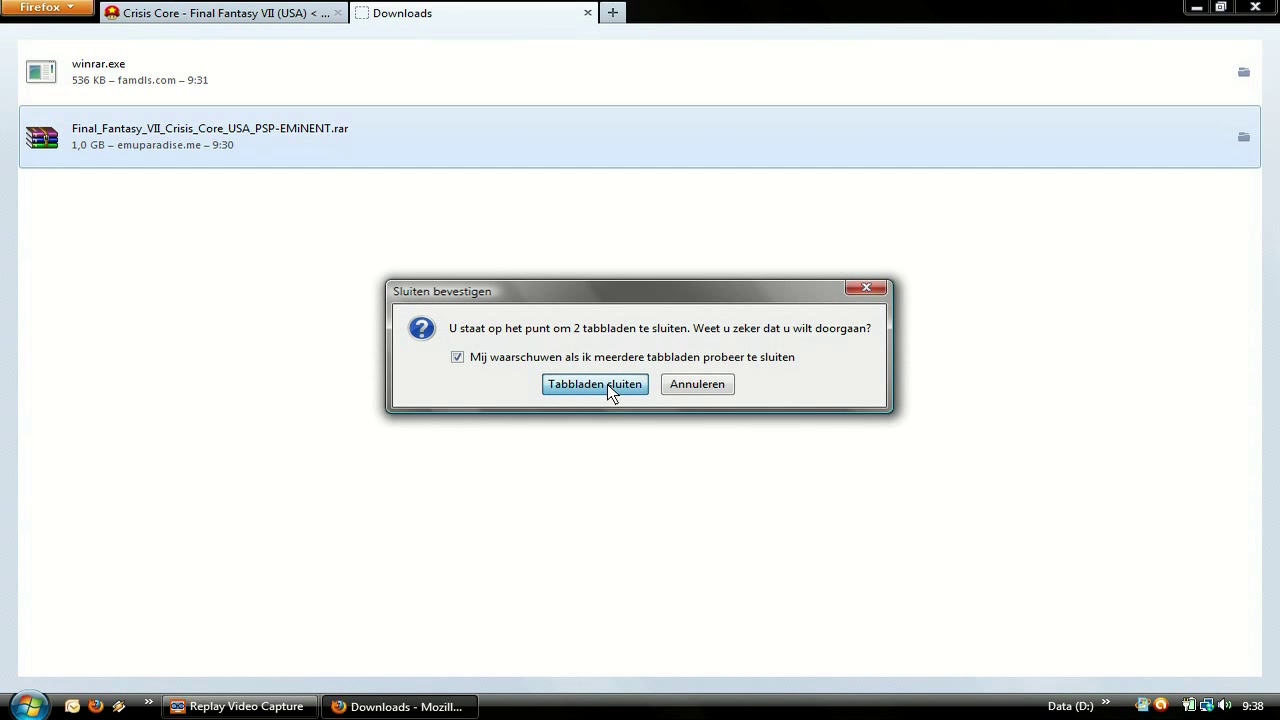
click(595, 384)
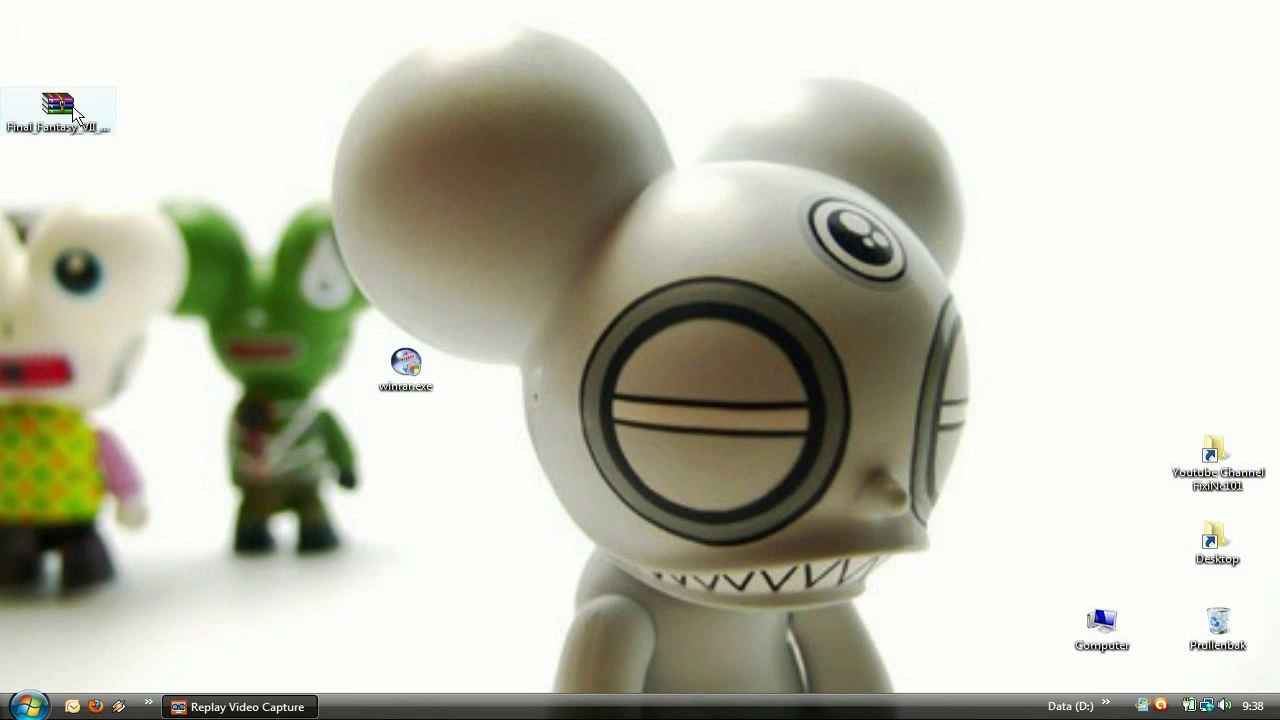
drag(376, 362, 77, 211)
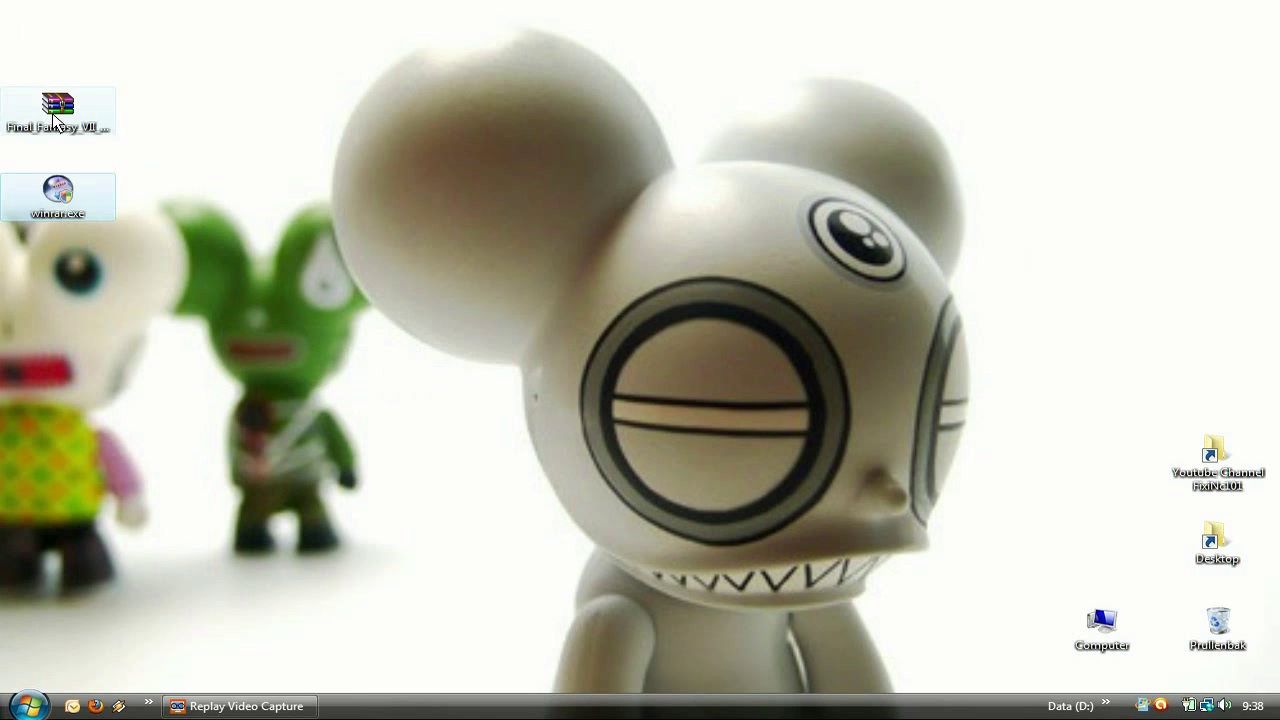
drag(57, 102, 458, 408)
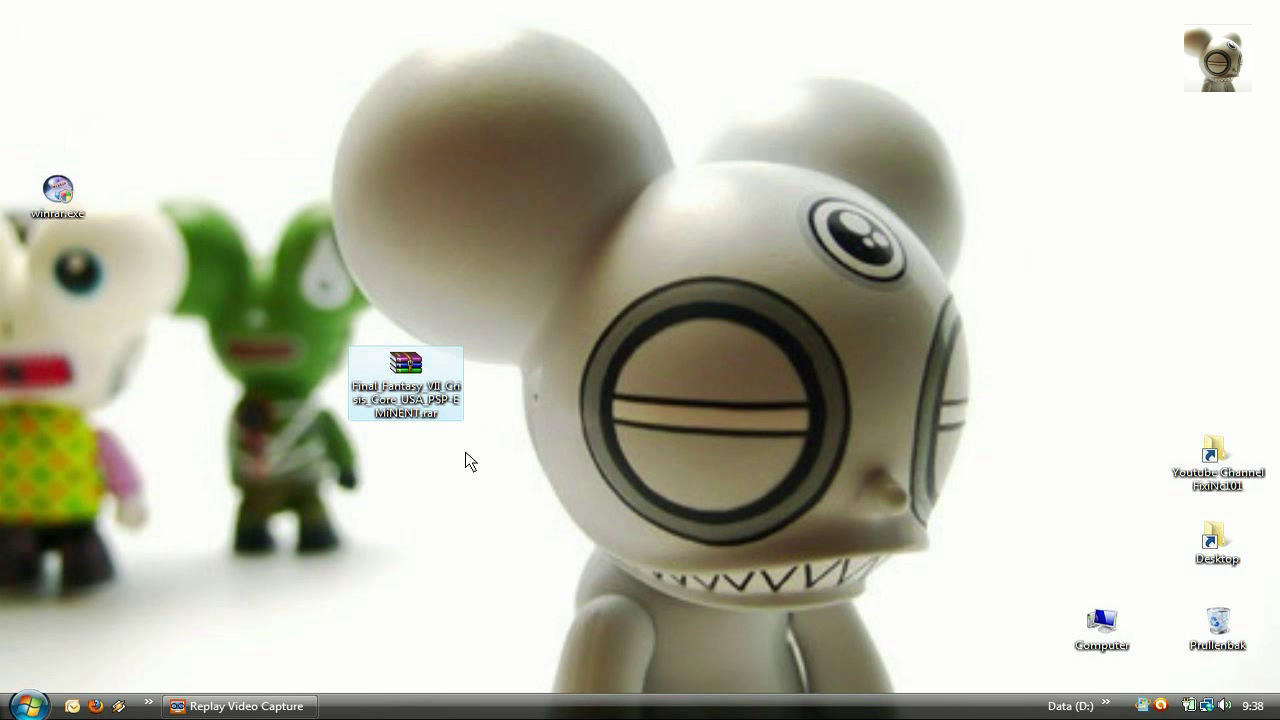
Extract the Crisis Core RAR here and place the new folder beside the archive.
right_click(408, 373)
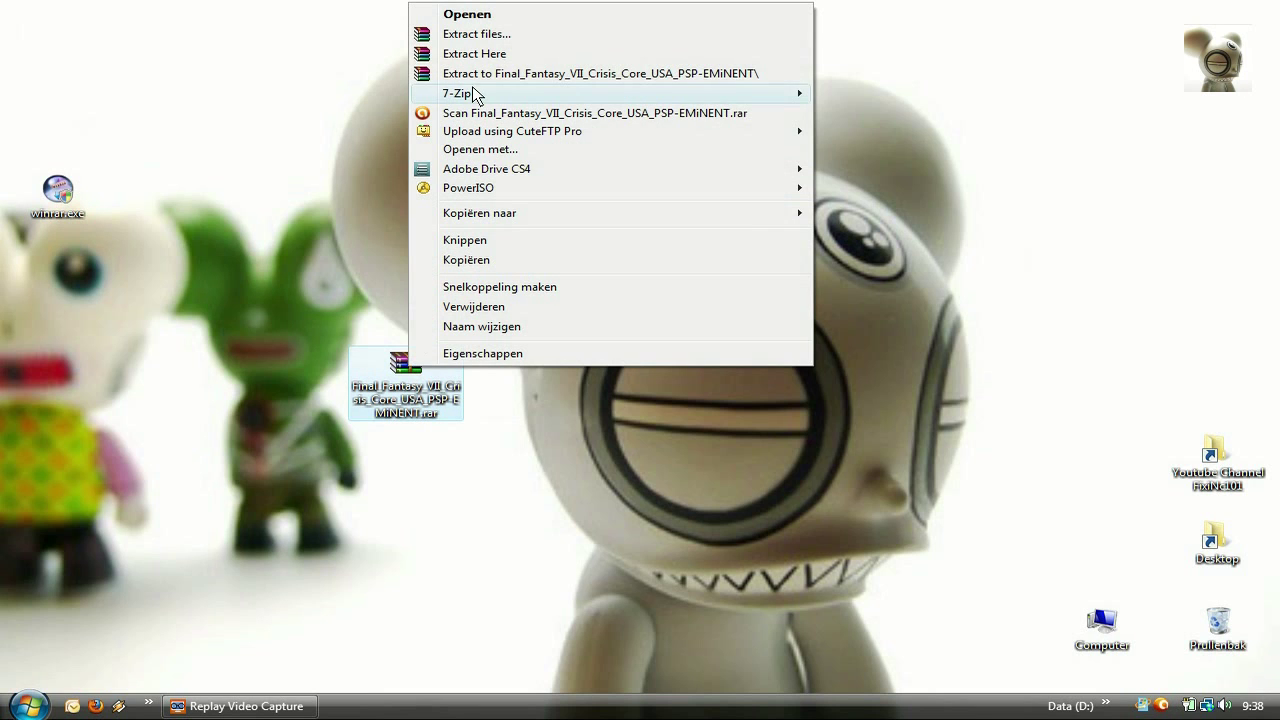
click(542, 52)
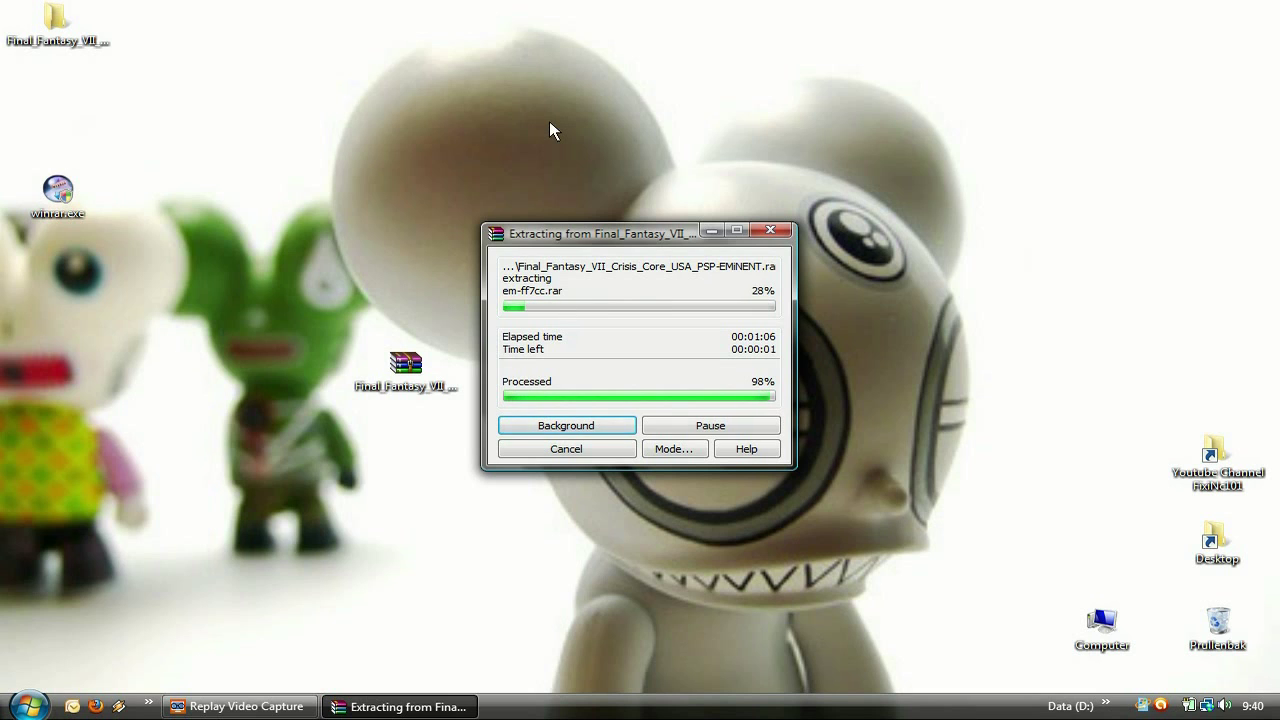
drag(92, 40, 432, 470)
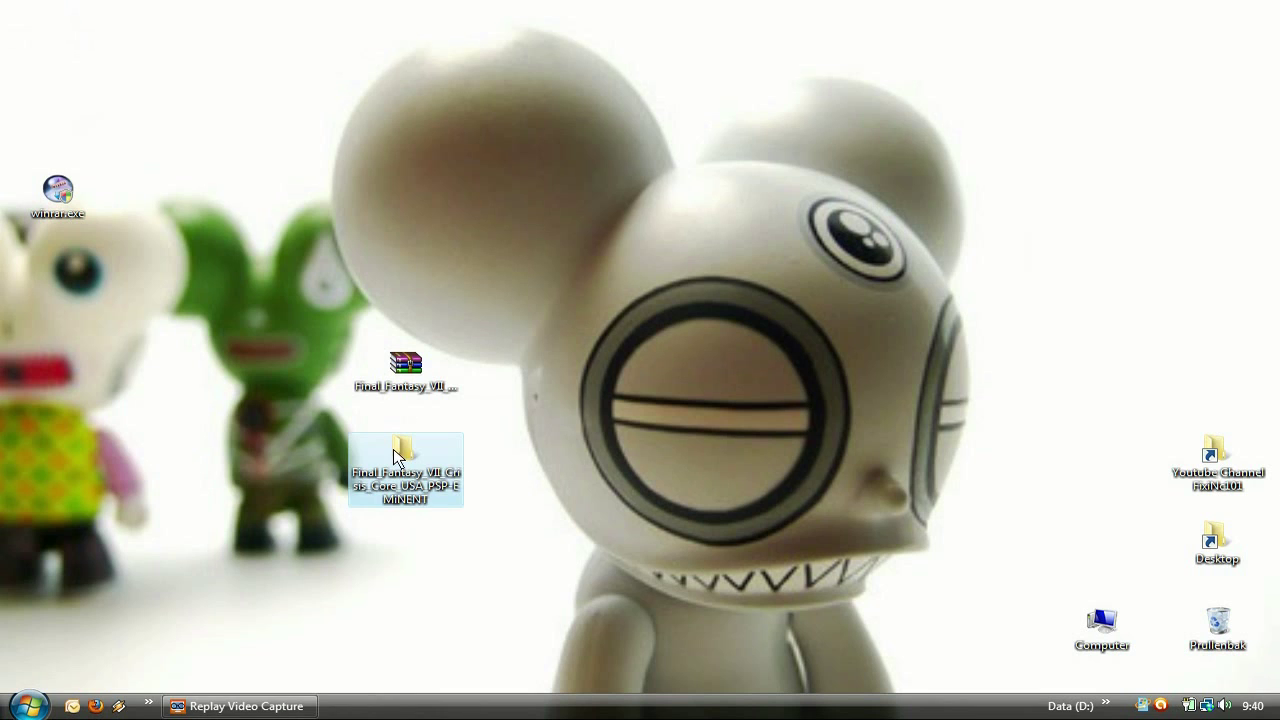
Delete the desktop RAR, then extract em-ff7cc.r00 inside the Crisis Core folder.
right_click(422, 371)
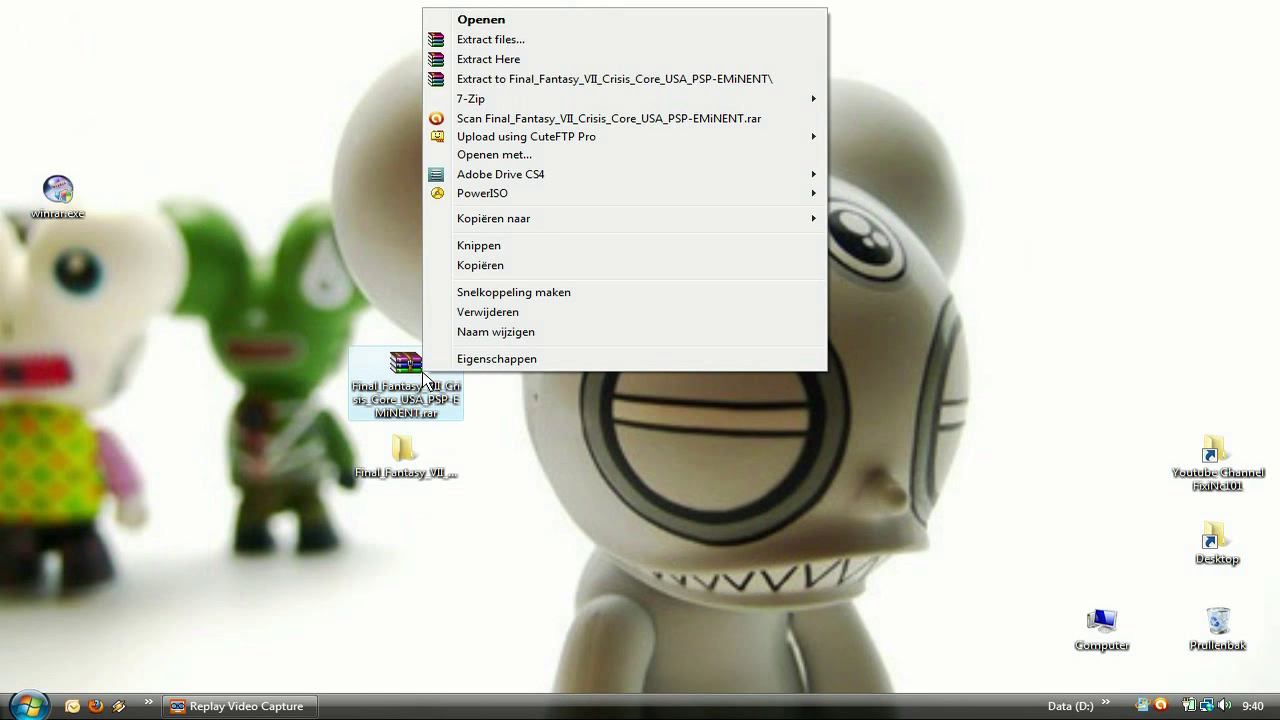
click(466, 314)
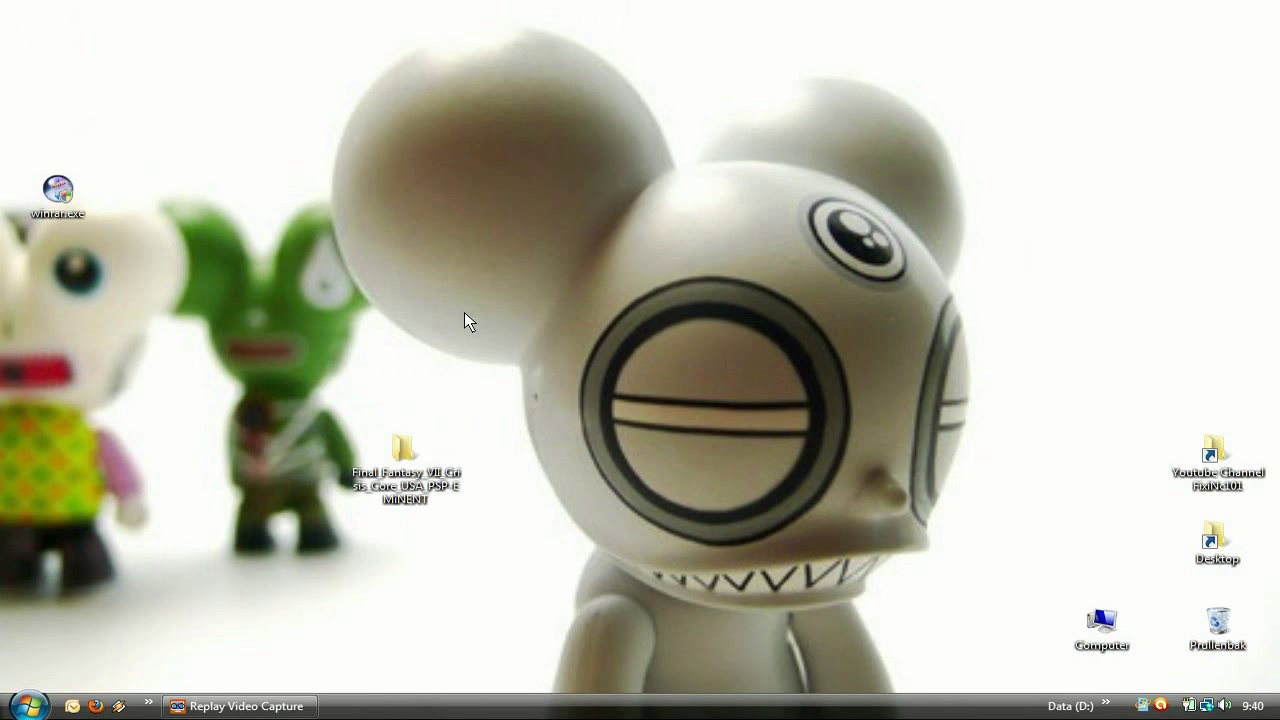
double_click(406, 447)
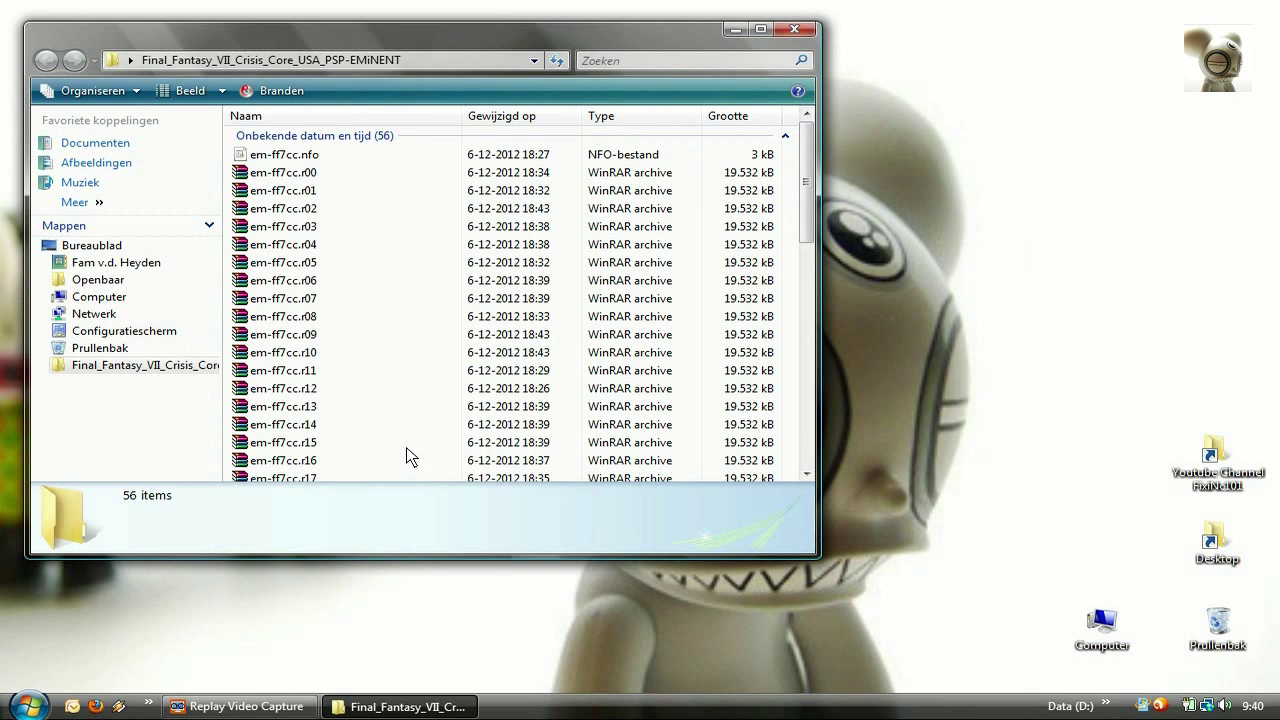
right_click(286, 173)
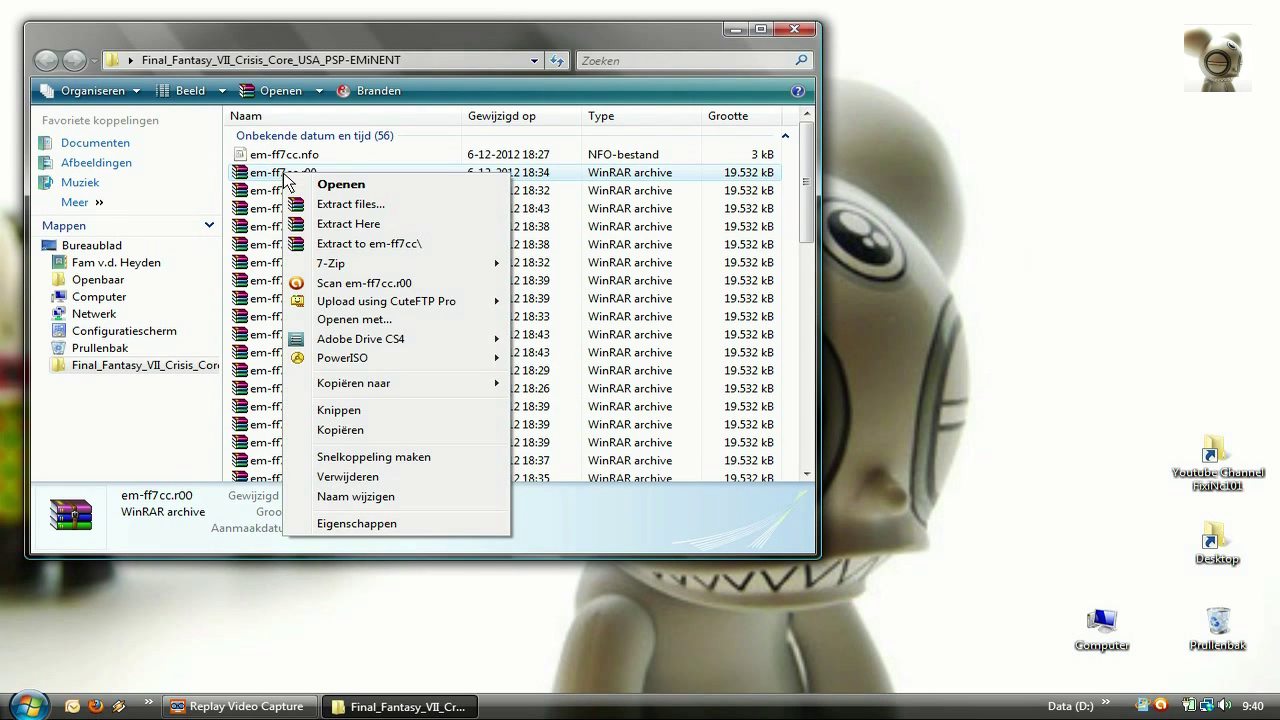
click(352, 226)
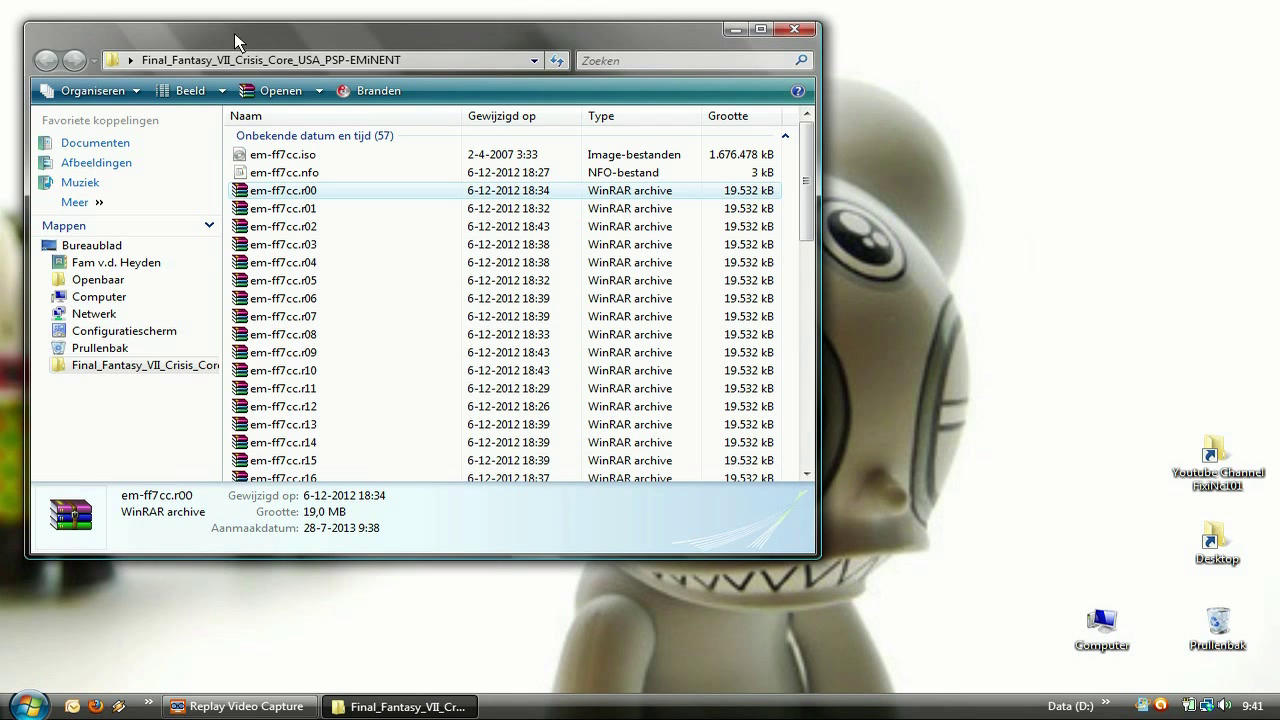
Copy 'Final_Fantasy_VII_Crisis_Core_USA' from the extracted desktop folder's name.
drag(234, 33, 614, 70)
drag(411, 73, 532, 71)
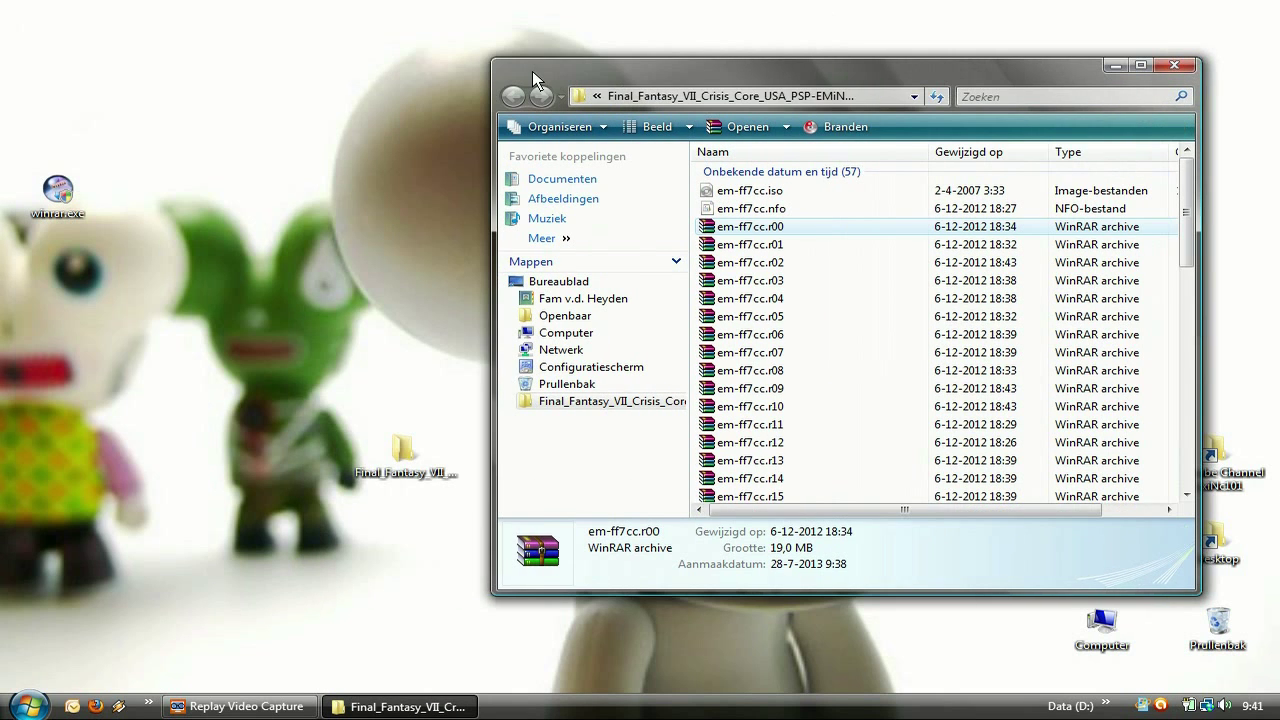
click(422, 482)
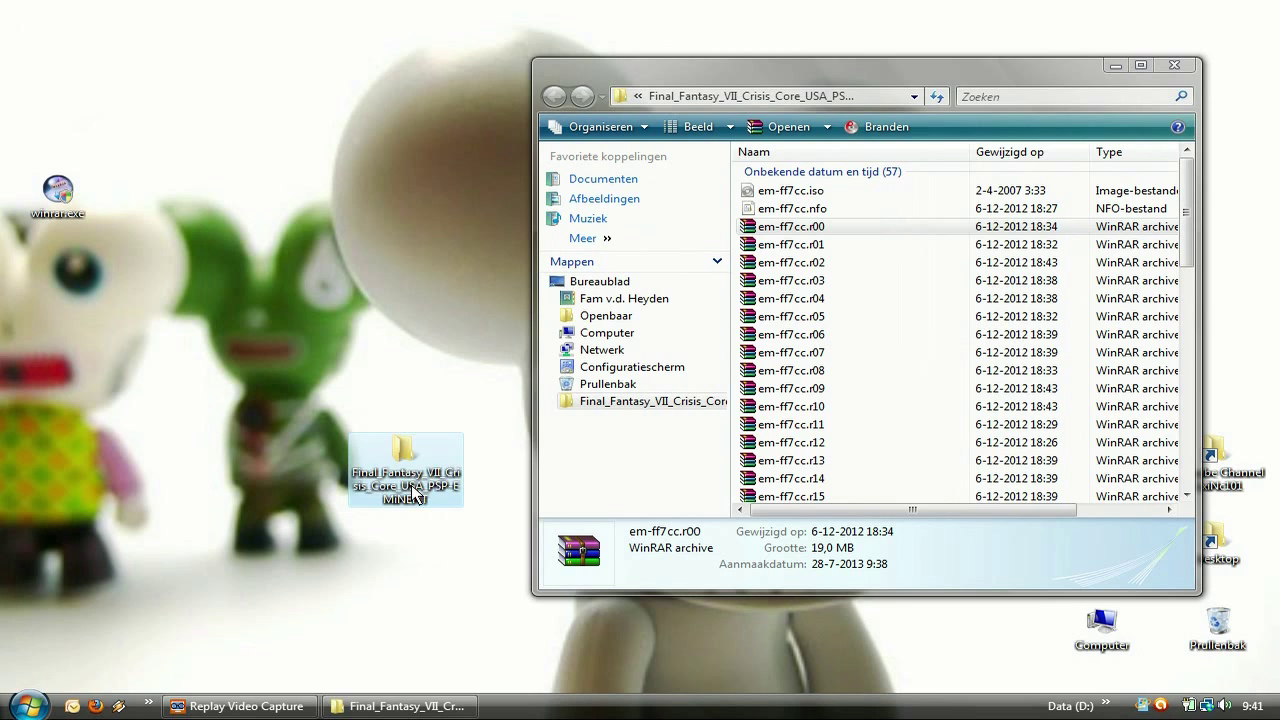
click(415, 492)
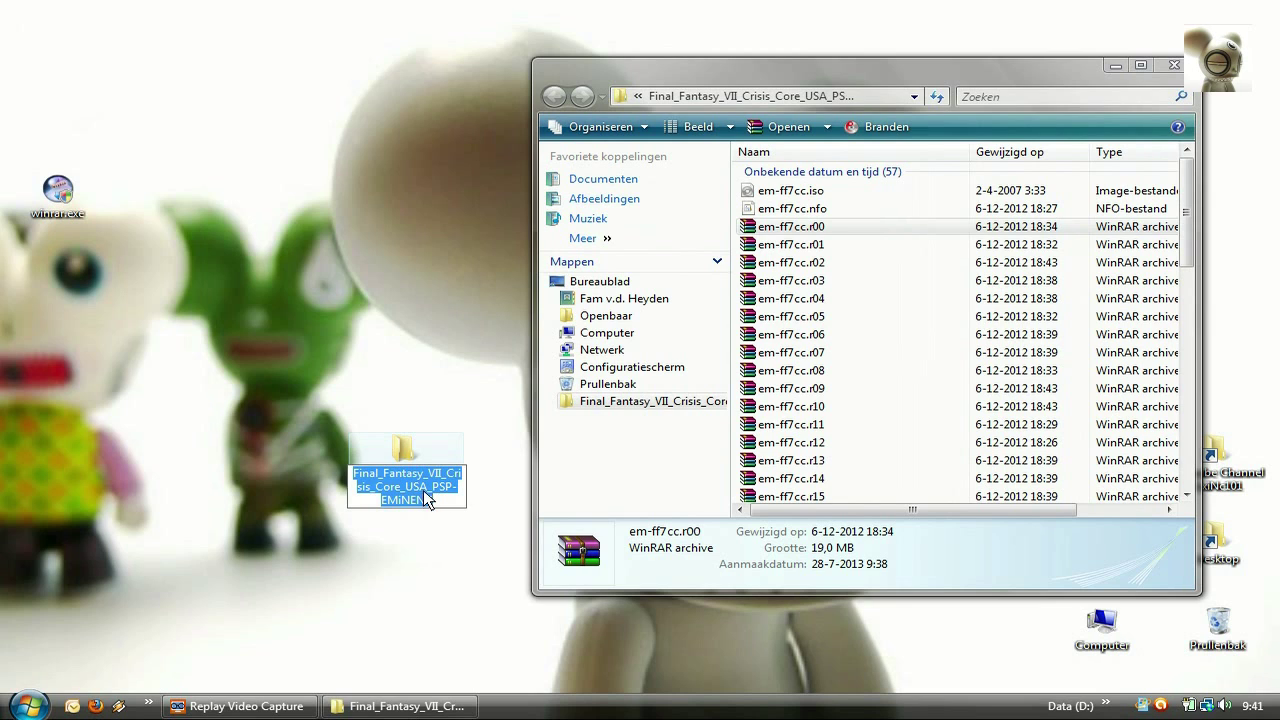
drag(430, 487, 353, 484)
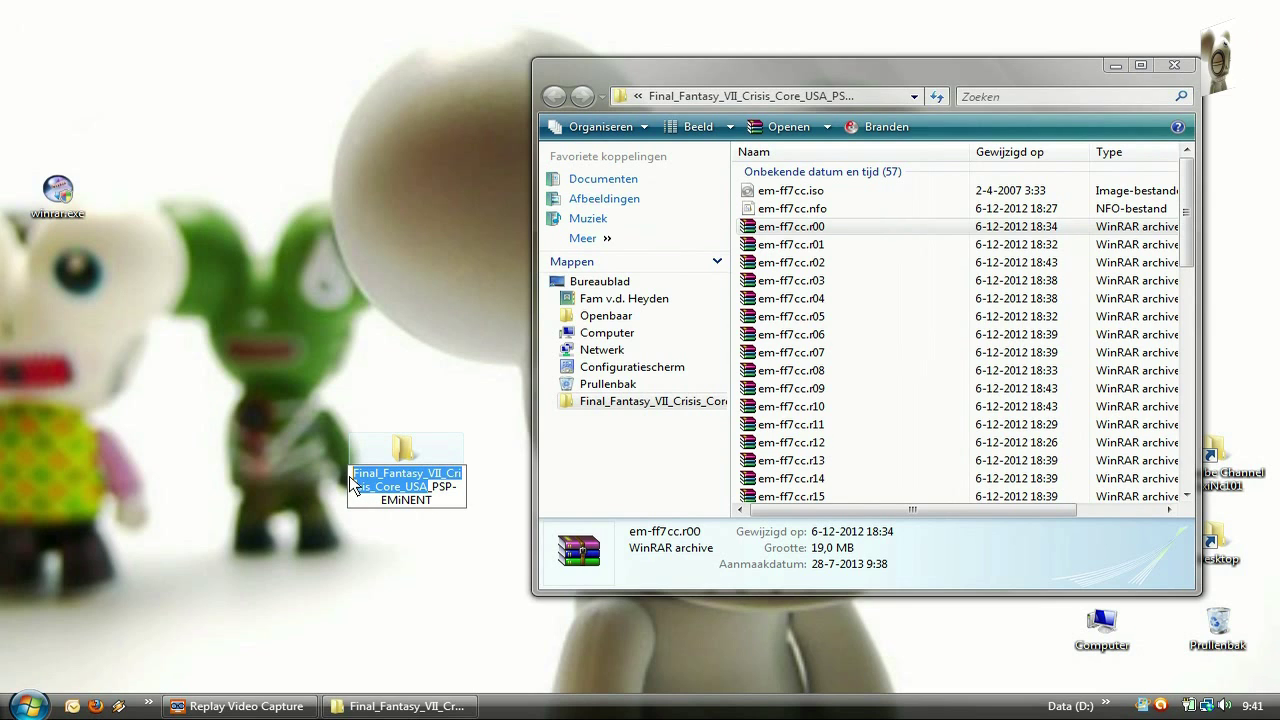
right_click(352, 484)
click(448, 283)
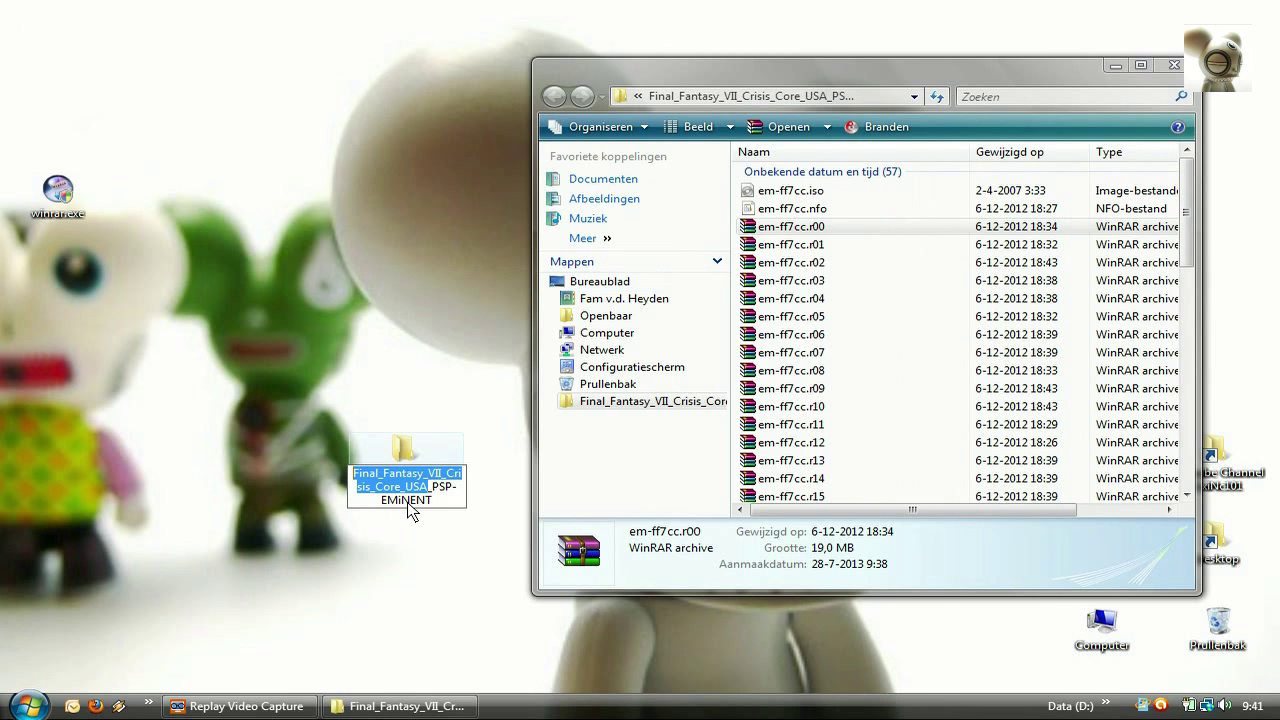
Rename em-ff7cc.iso to Final_Fantasy_VII_Crisis_Core_USA.iso.
click(791, 192)
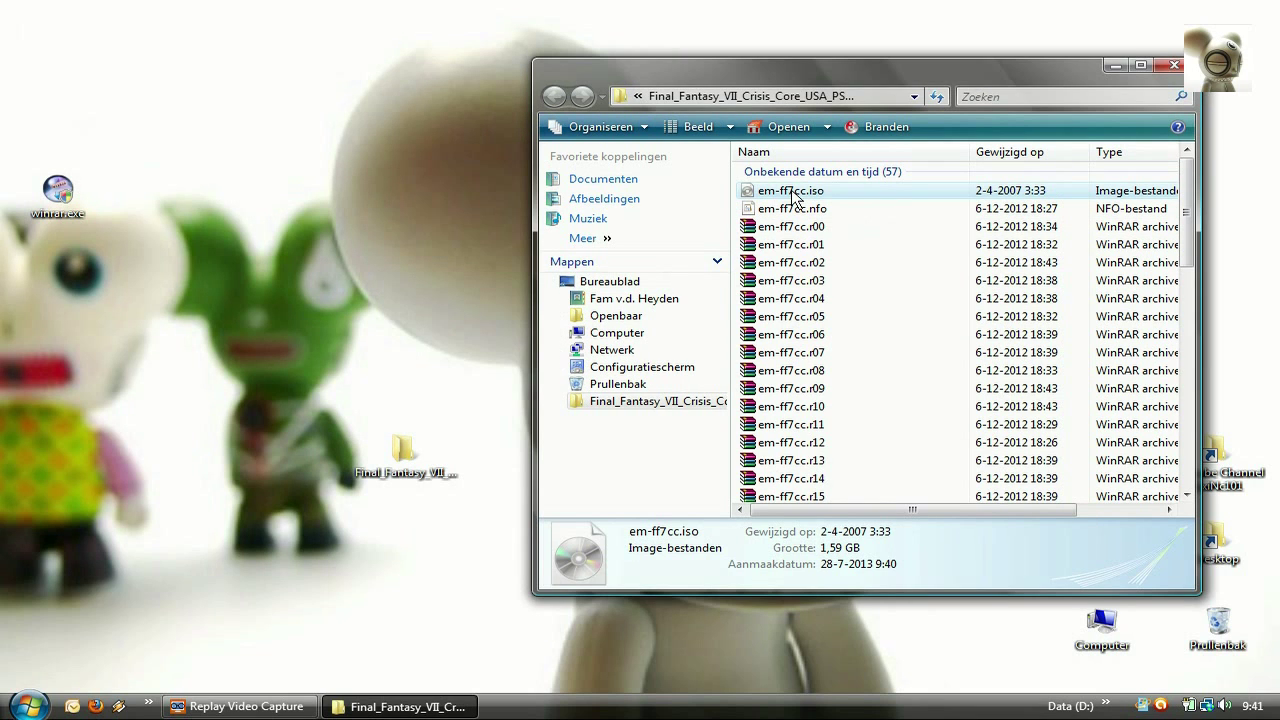
click(795, 192)
right_click(806, 194)
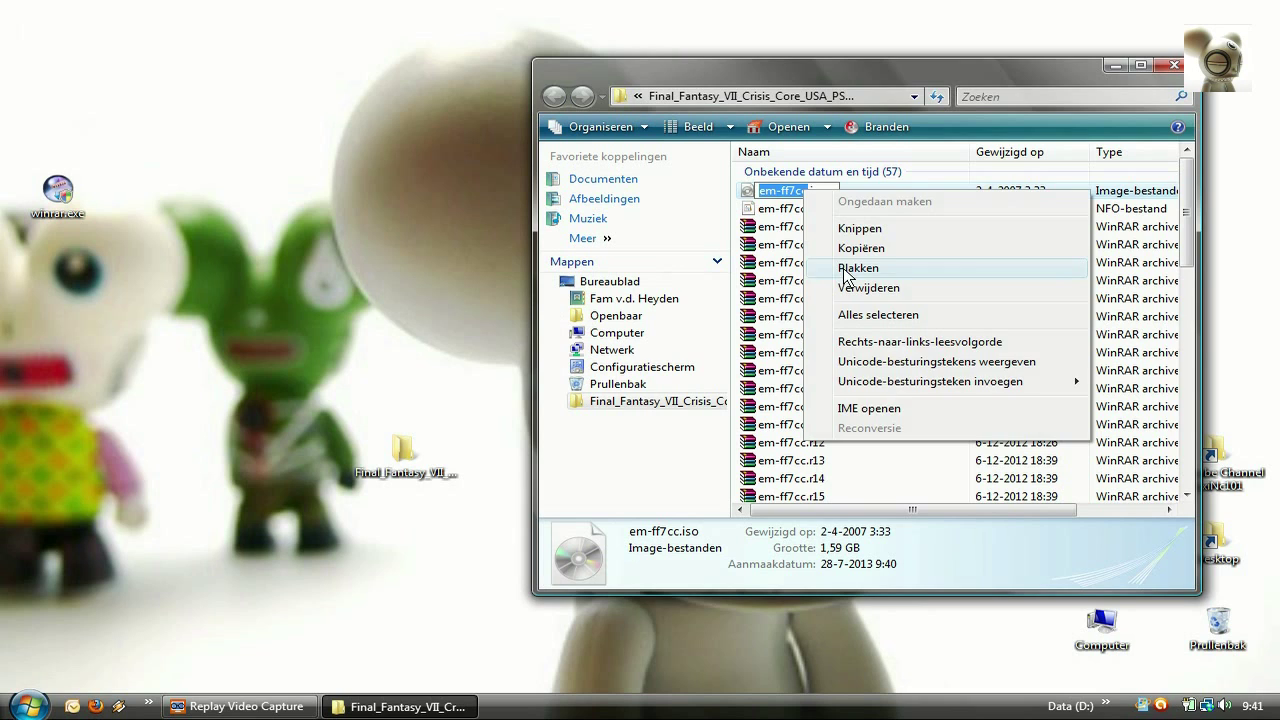
click(845, 269)
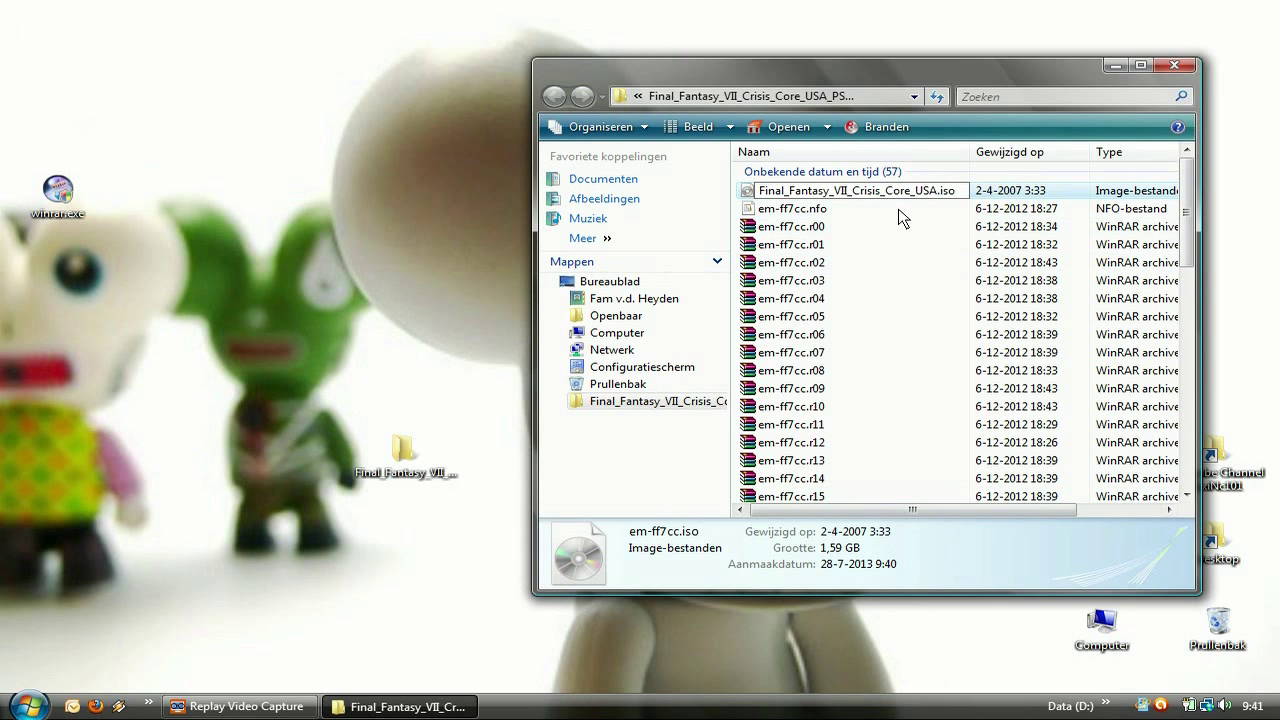
key(Return)
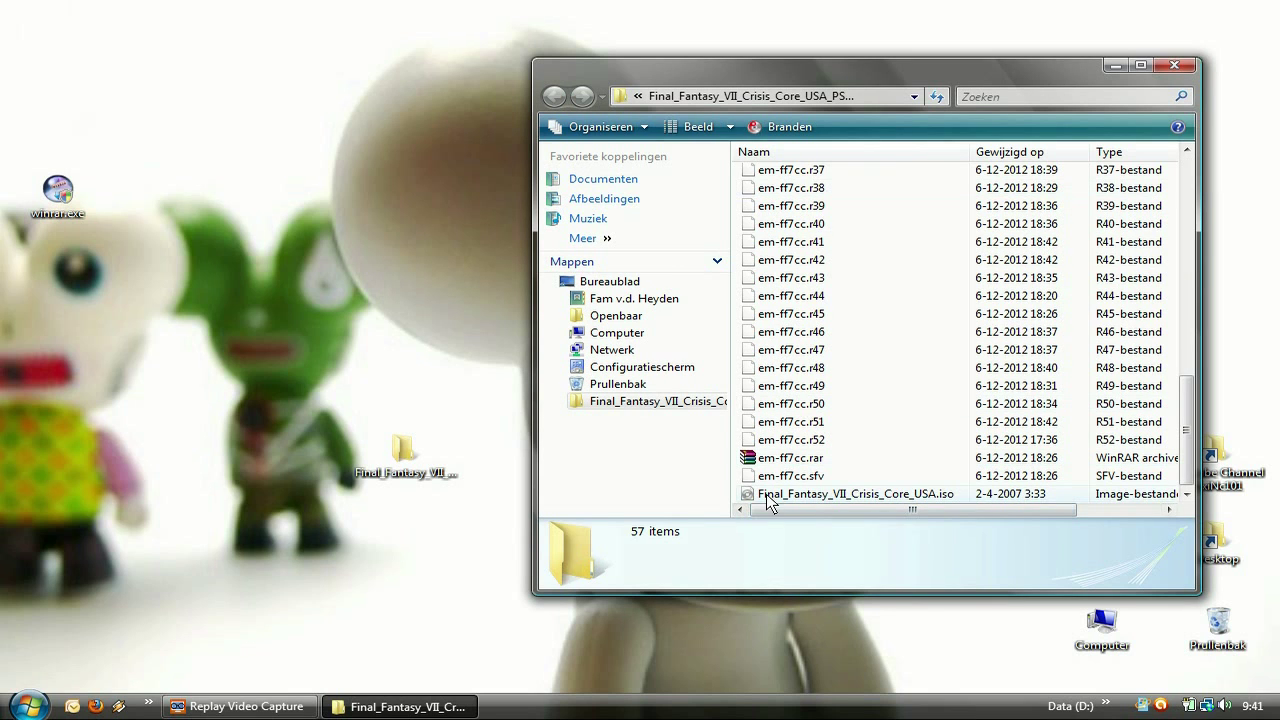
Move the renamed ISO to the desktop and drag the leftover game folder to Prullenbak.
drag(764, 496, 335, 330)
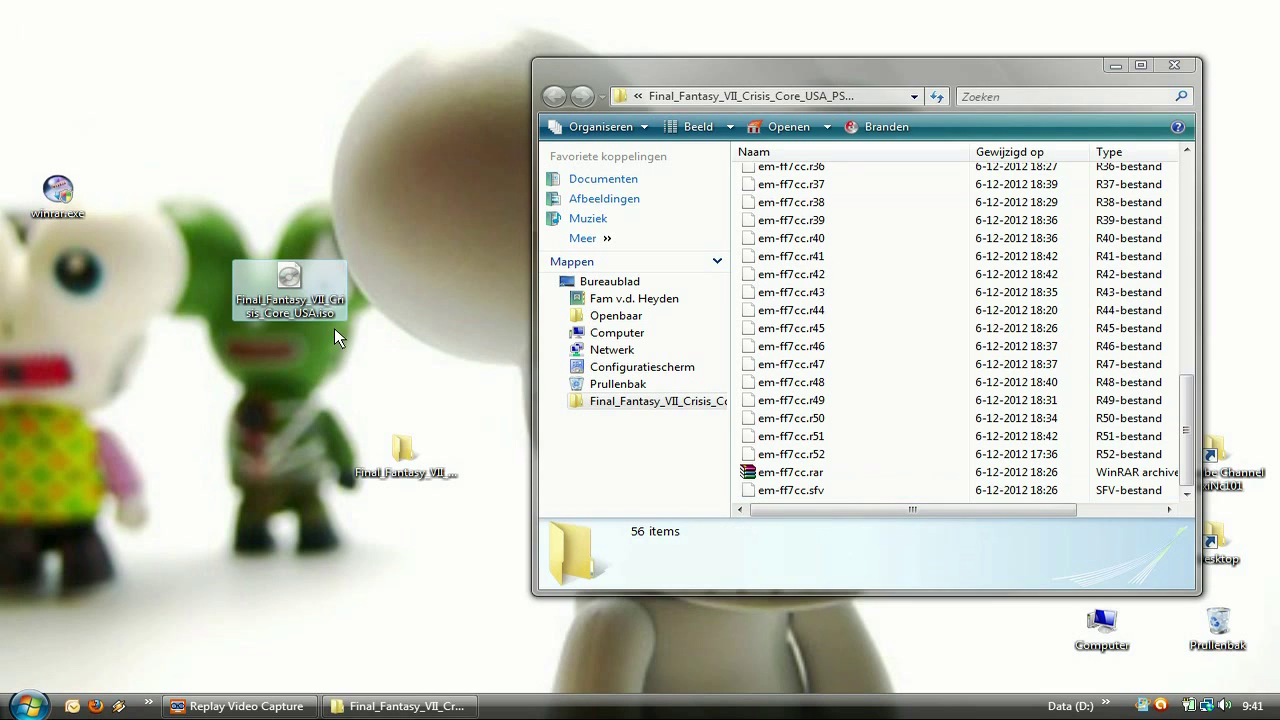
click(1173, 65)
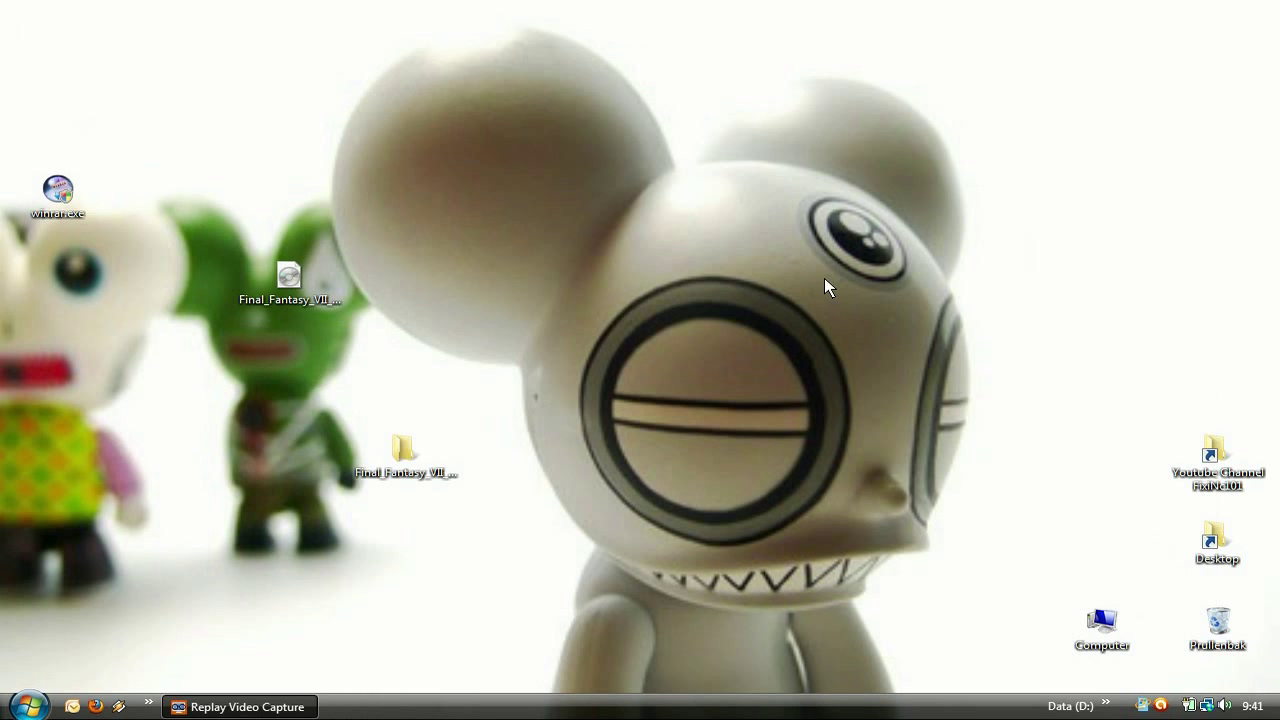
click(403, 457)
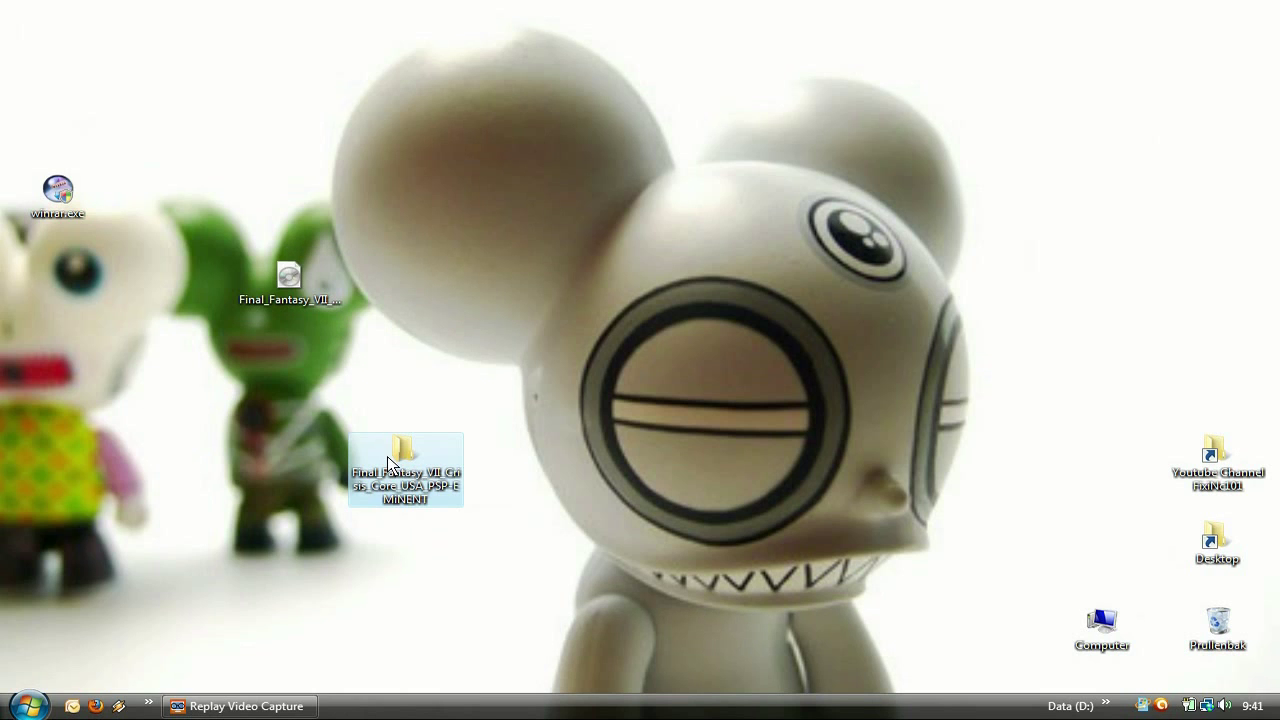
drag(387, 456, 1214, 625)
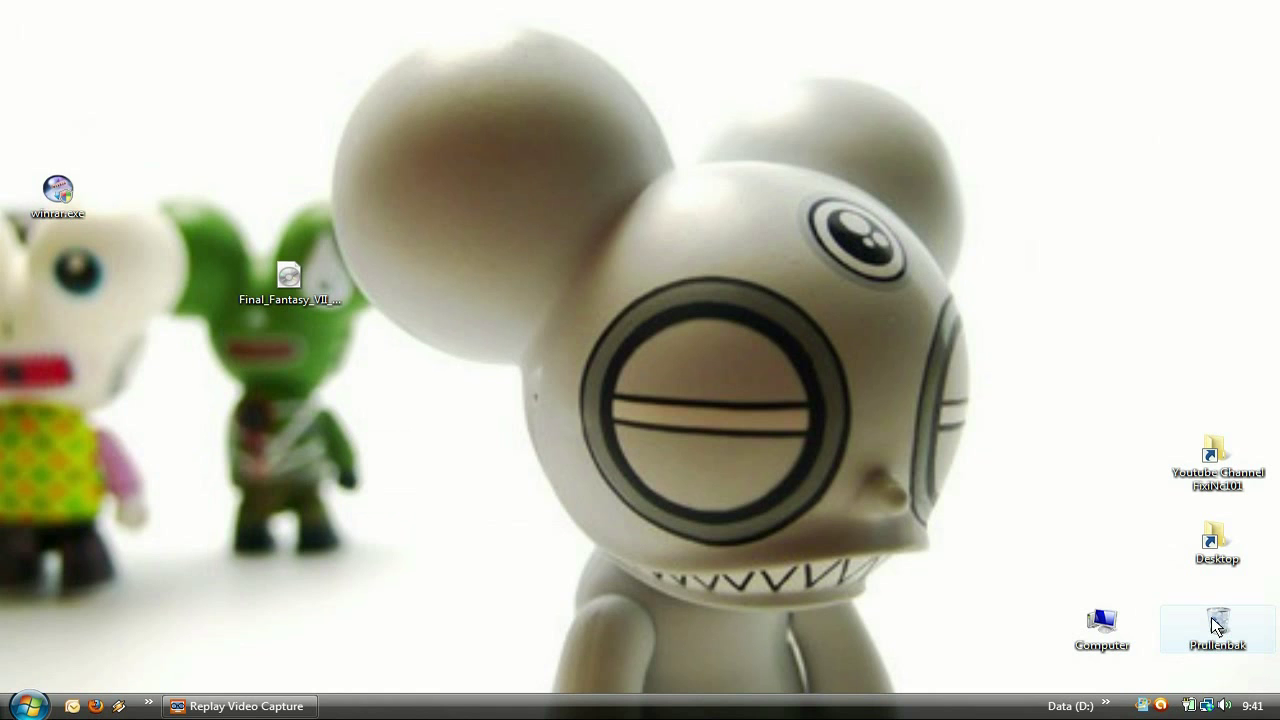
mouse_move(297, 298)
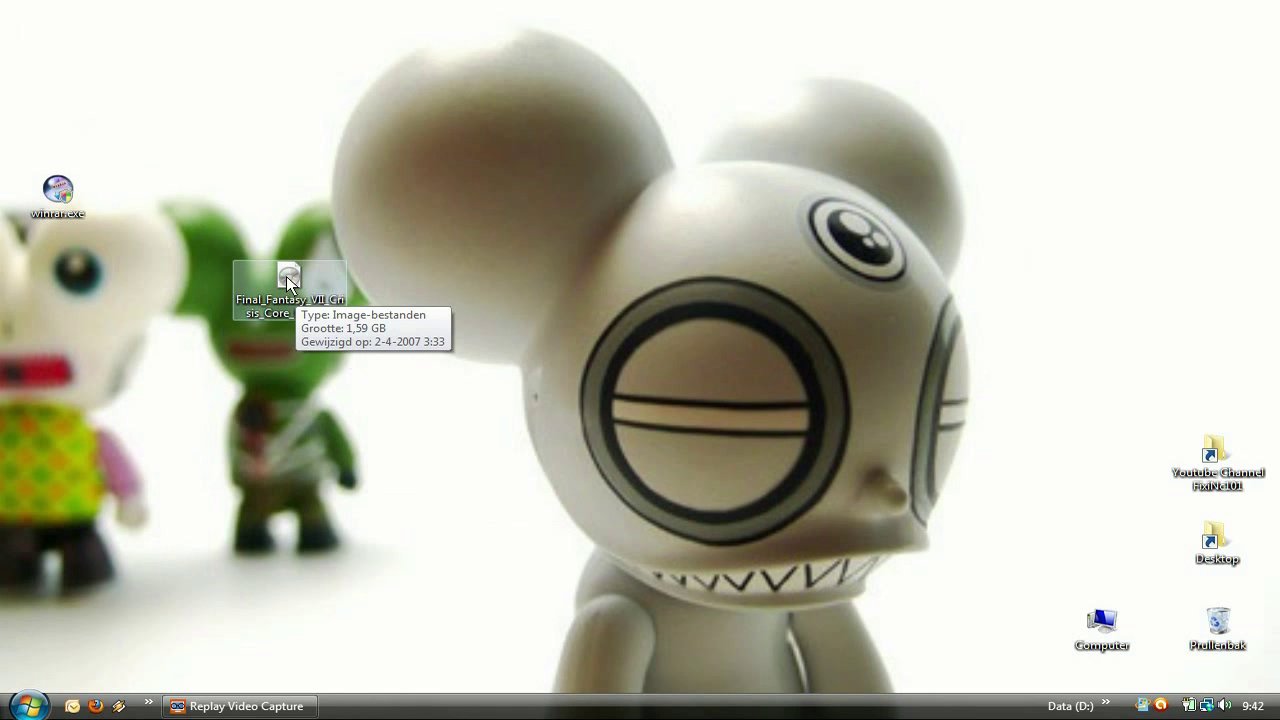
drag(288, 283, 187, 392)
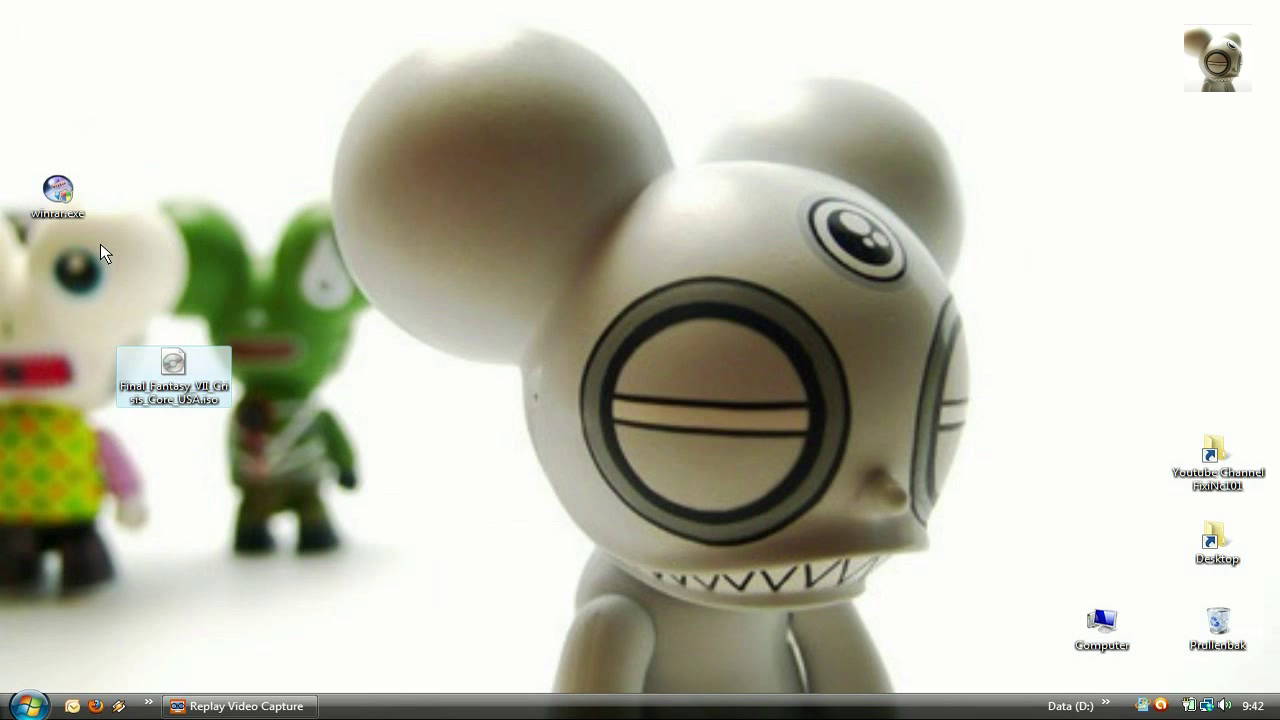
Browse Computer to the Xperia Z's SD card Roms\PSP folder.
click(28, 706)
click(305, 384)
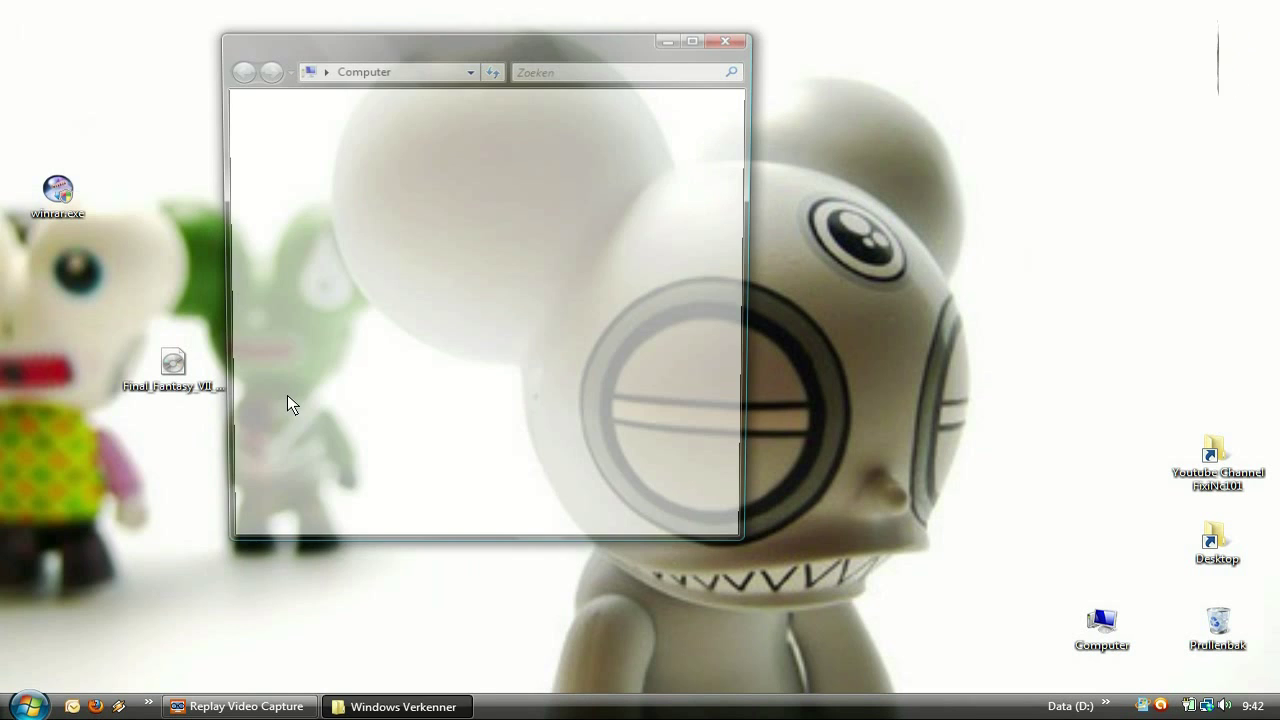
double_click(491, 375)
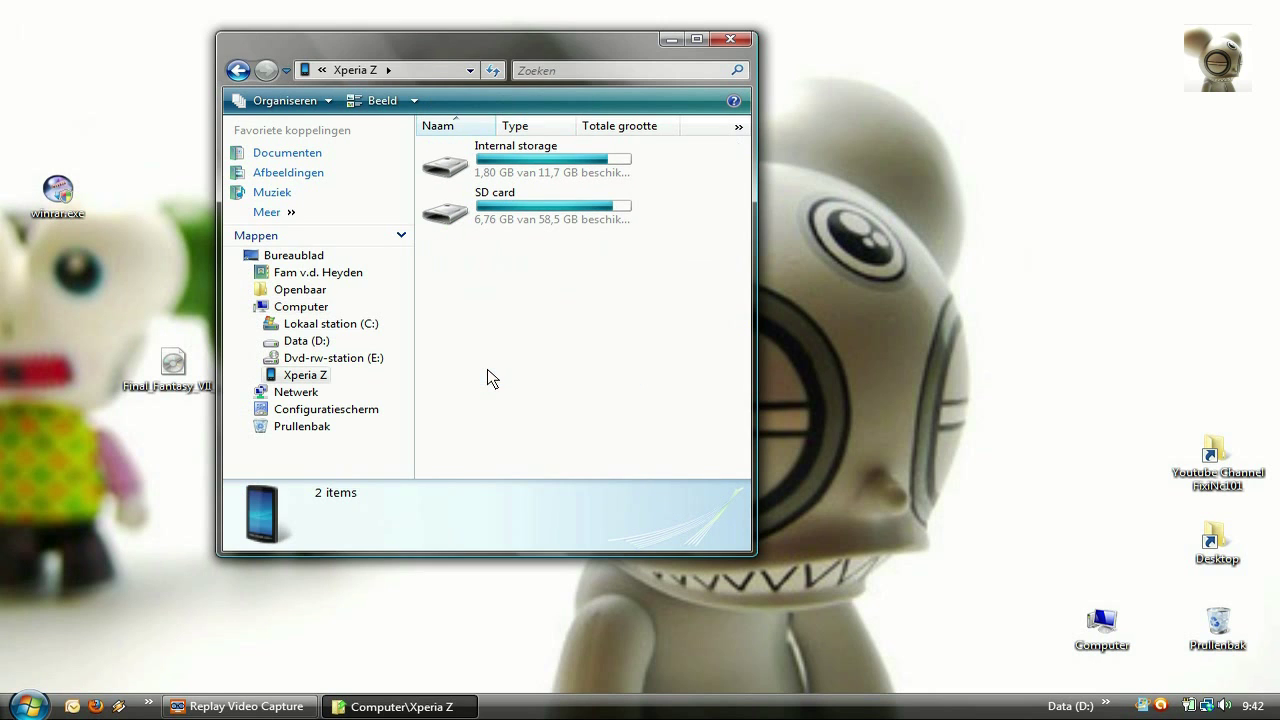
double_click(507, 228)
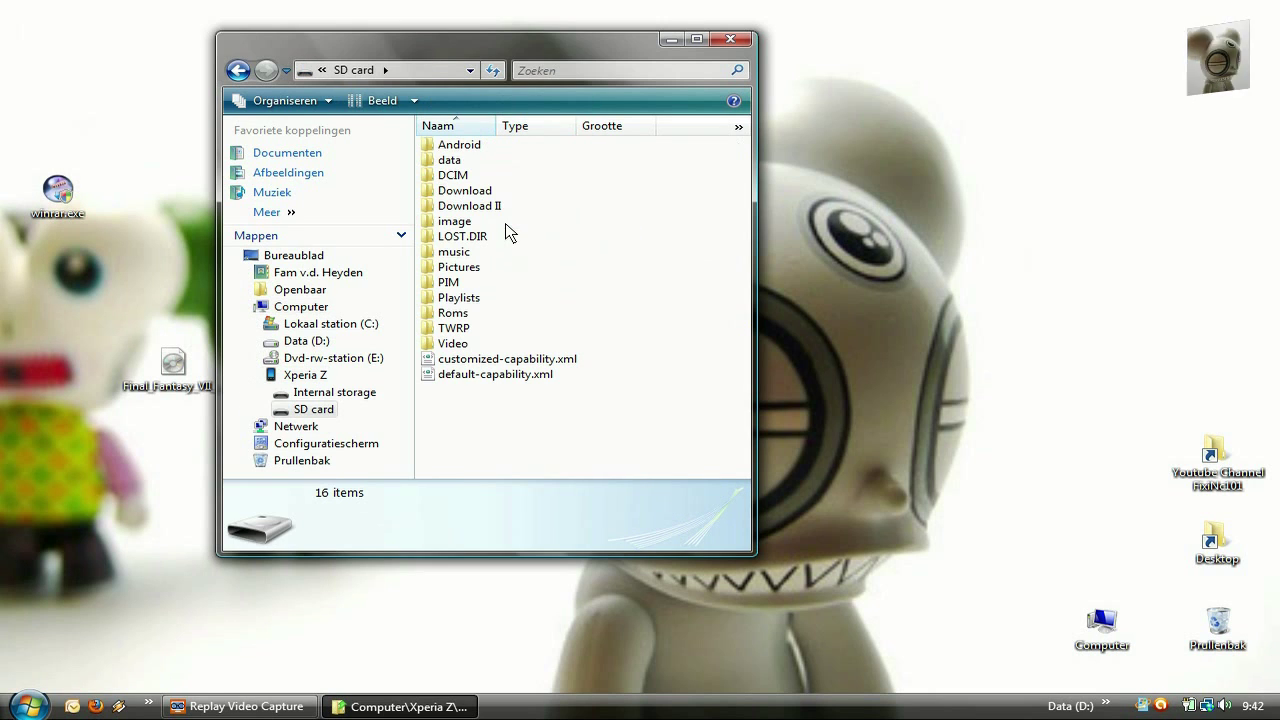
double_click(455, 314)
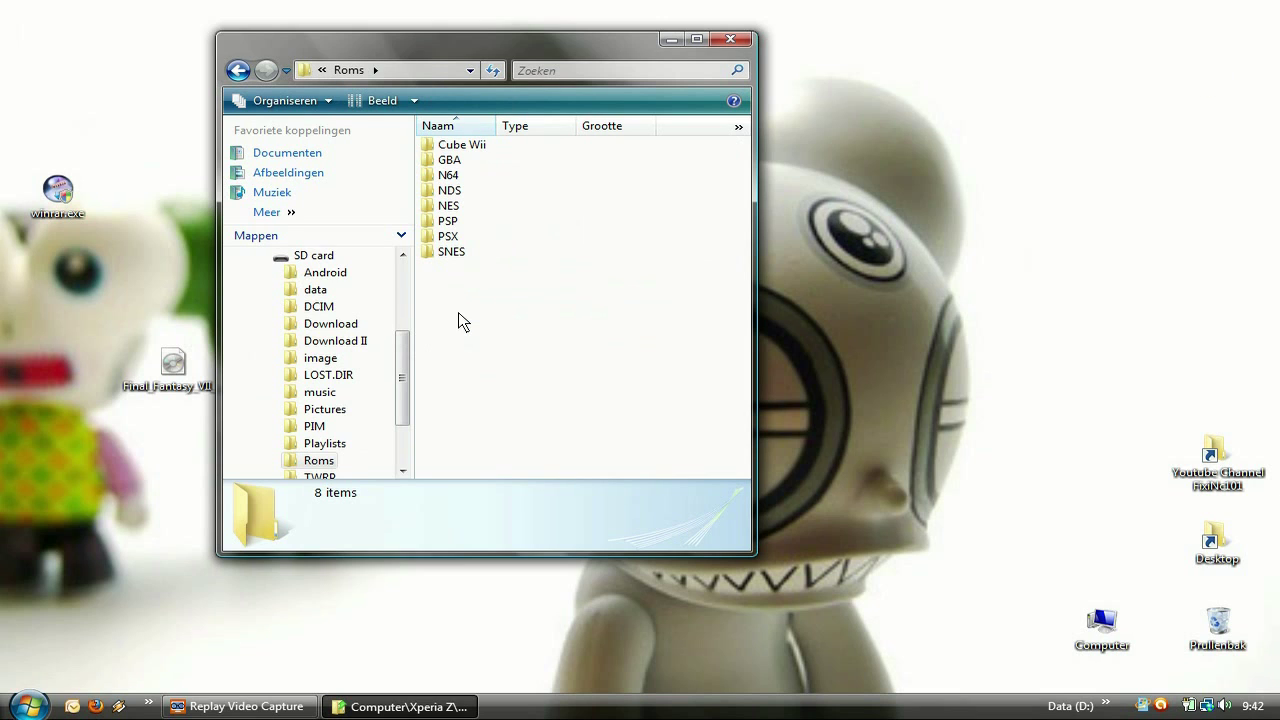
double_click(445, 221)
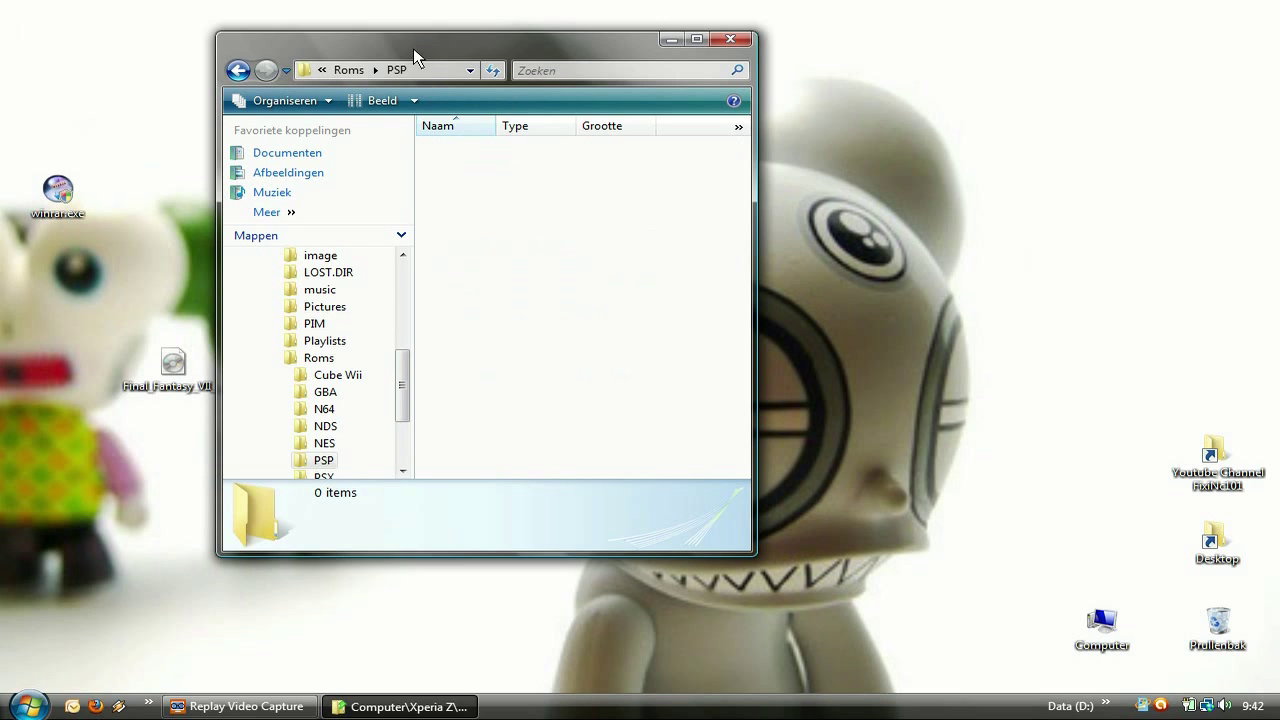
Copy the Crisis Core ISO from the desktop into the PSP folder and close the window.
drag(413, 48, 715, 89)
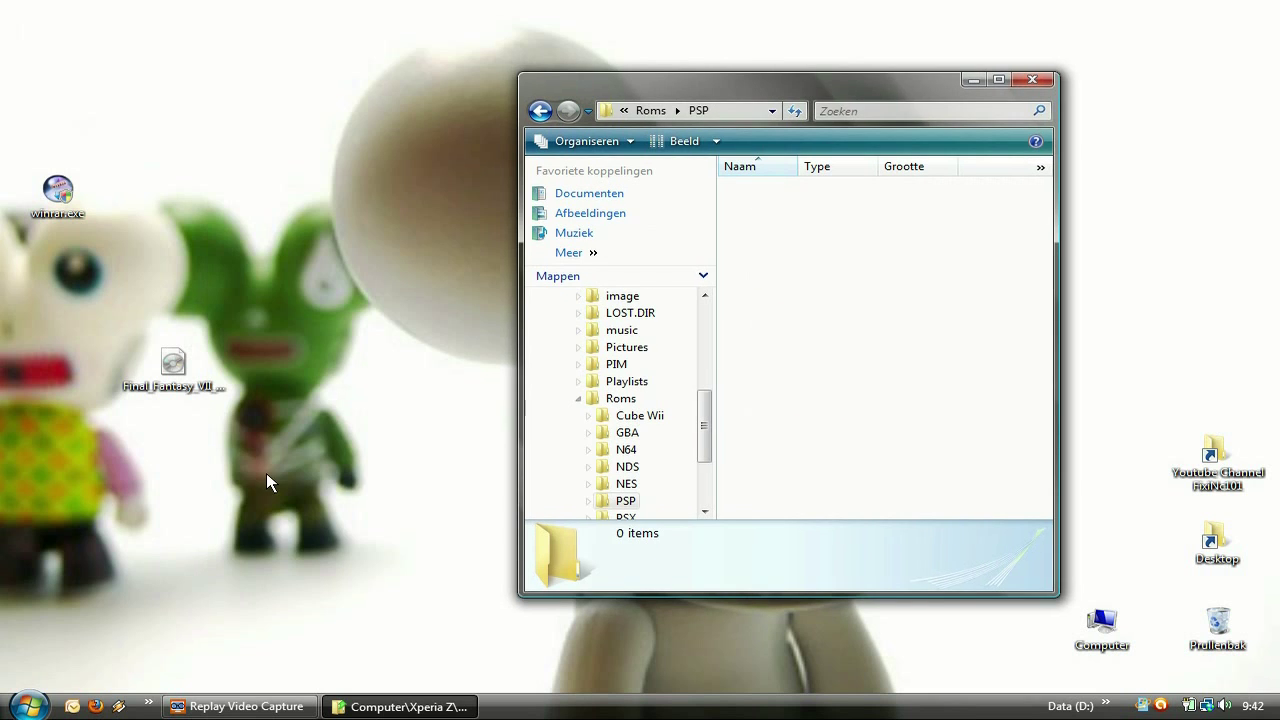
click(183, 372)
drag(183, 372, 797, 279)
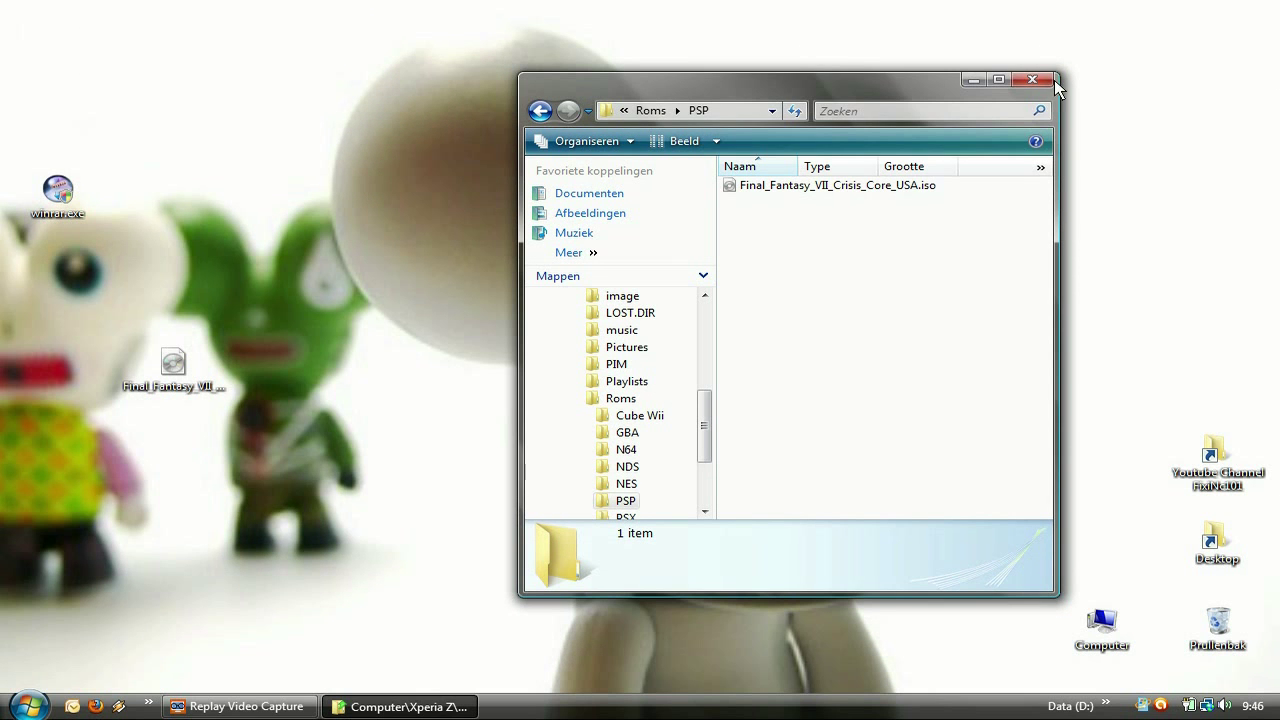
click(1052, 80)
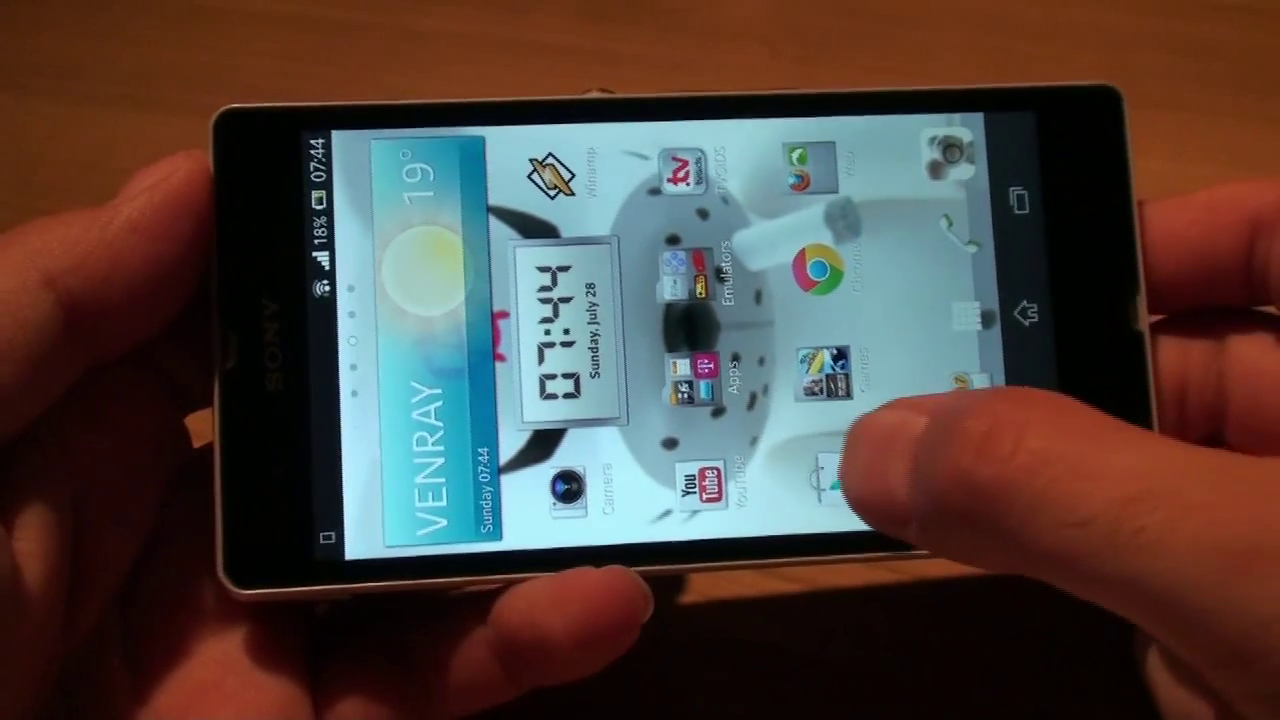
Search Google Play for 'ppsspp' and open the PPSSPP app by Henrik Rydgård.
click(845, 480)
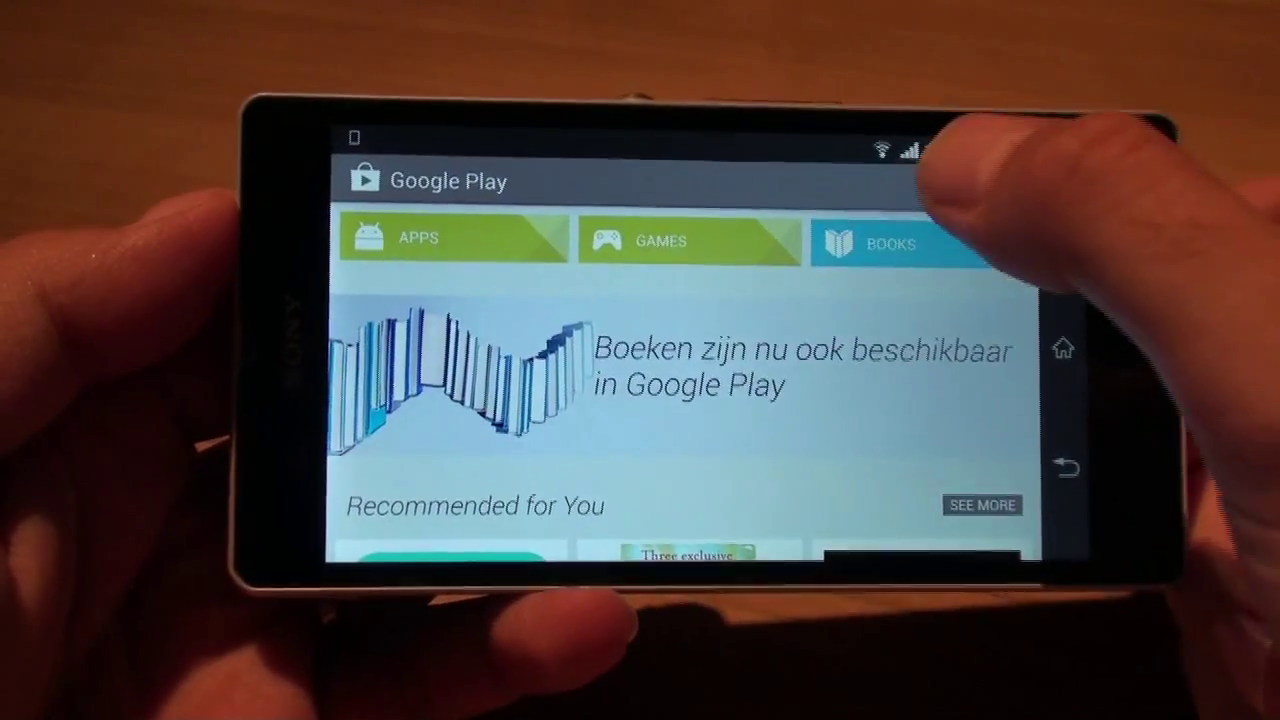
click(950, 180)
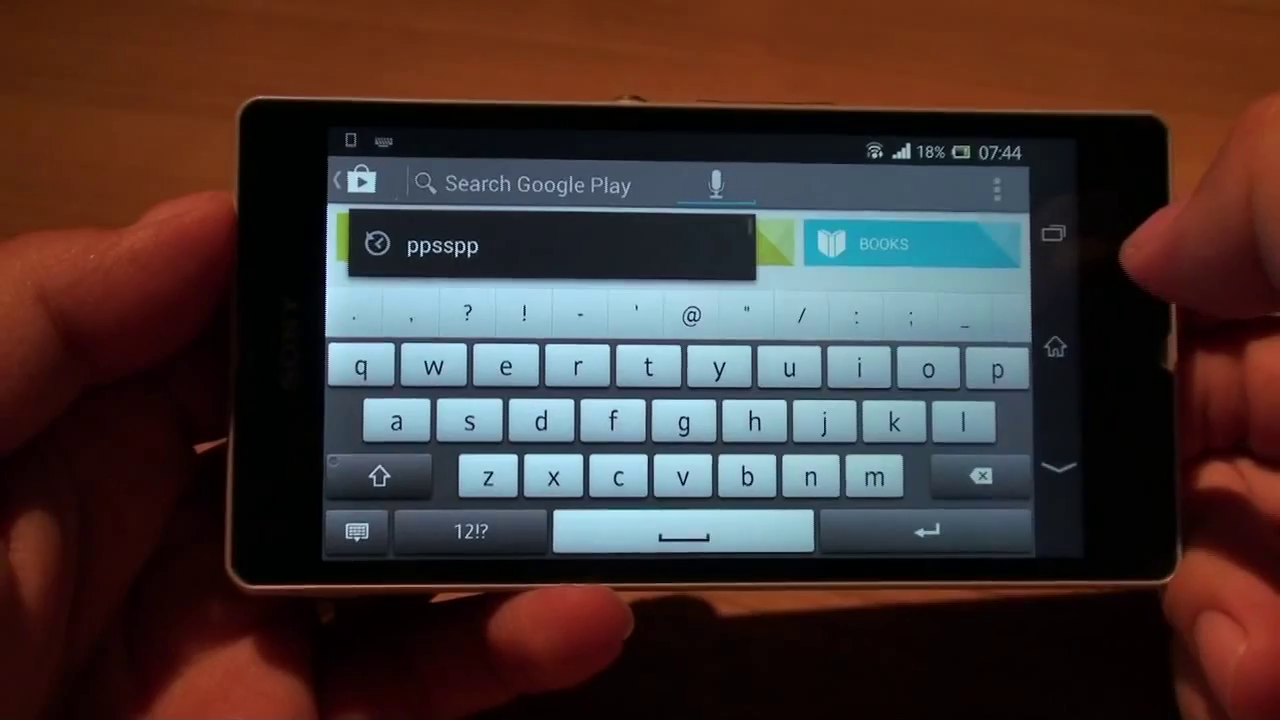
text(pp)
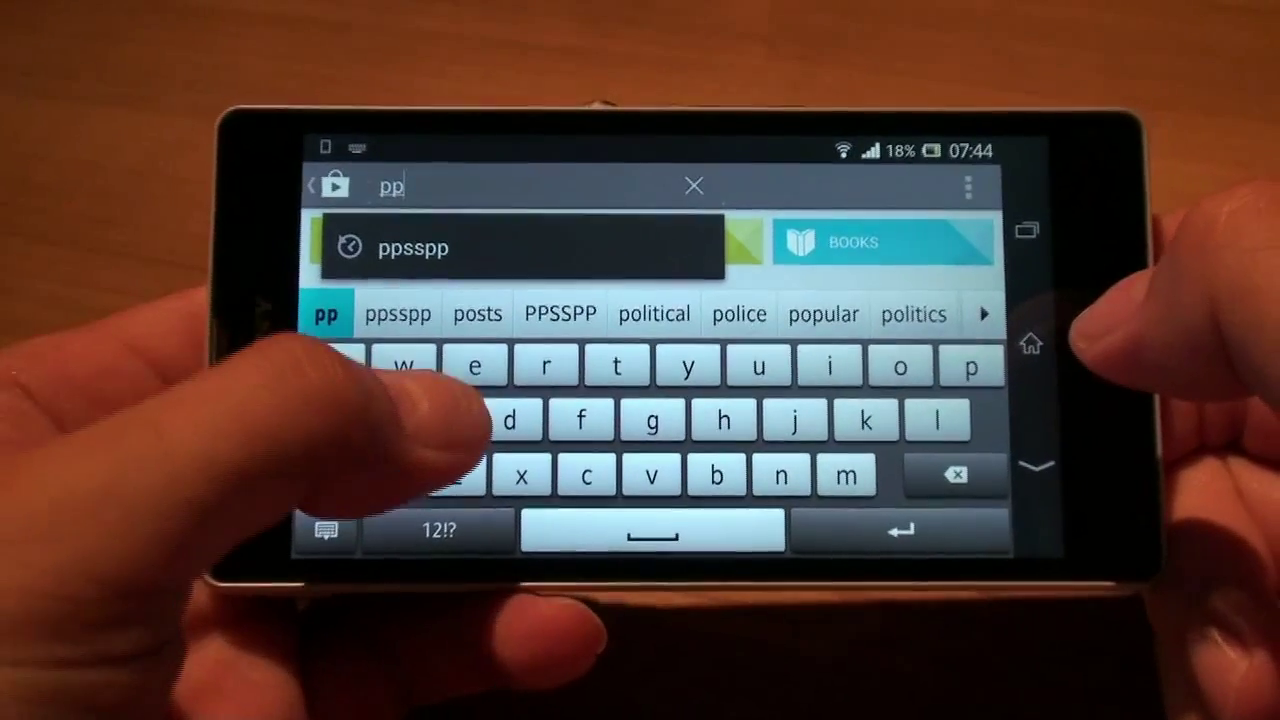
text(sspp)
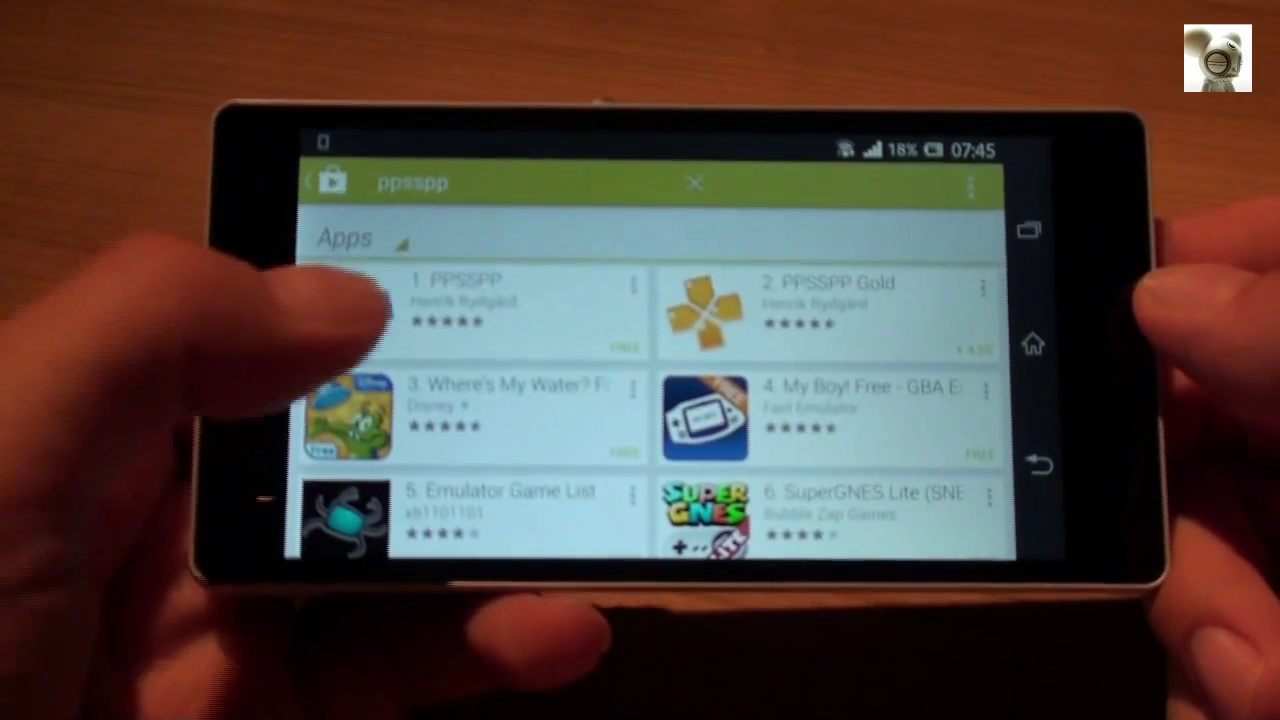
click(390, 300)
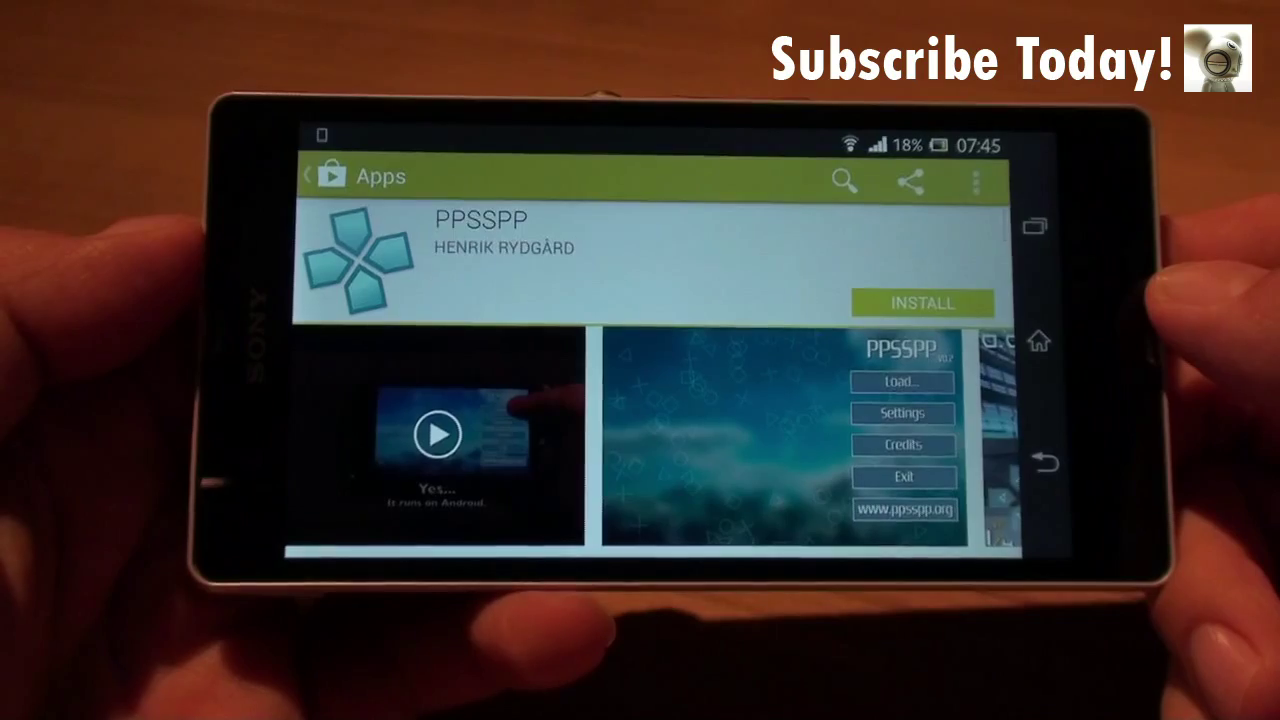